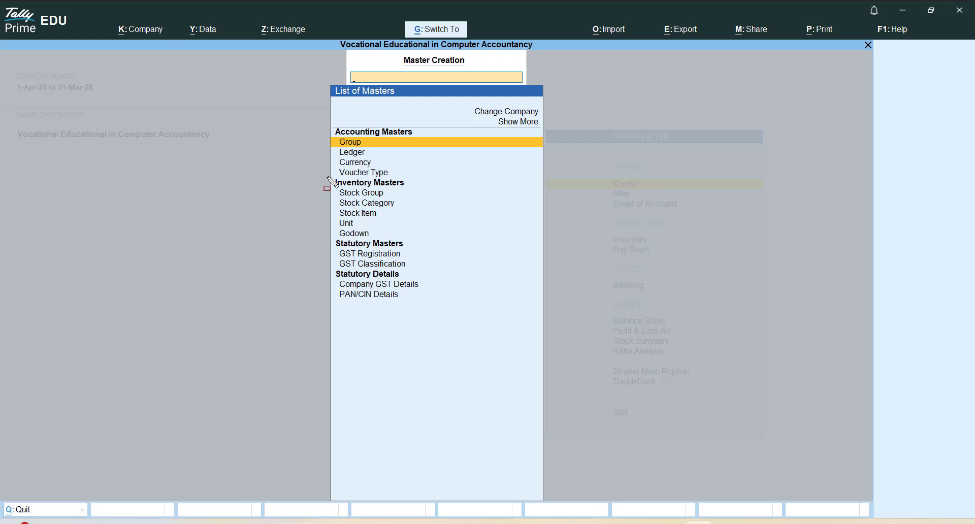
Open the creation form for a new stock group among the inventory masters
{"action": "left_click_drag", "start_coordinate": [327, 178], "coordinate": [414, 199]}
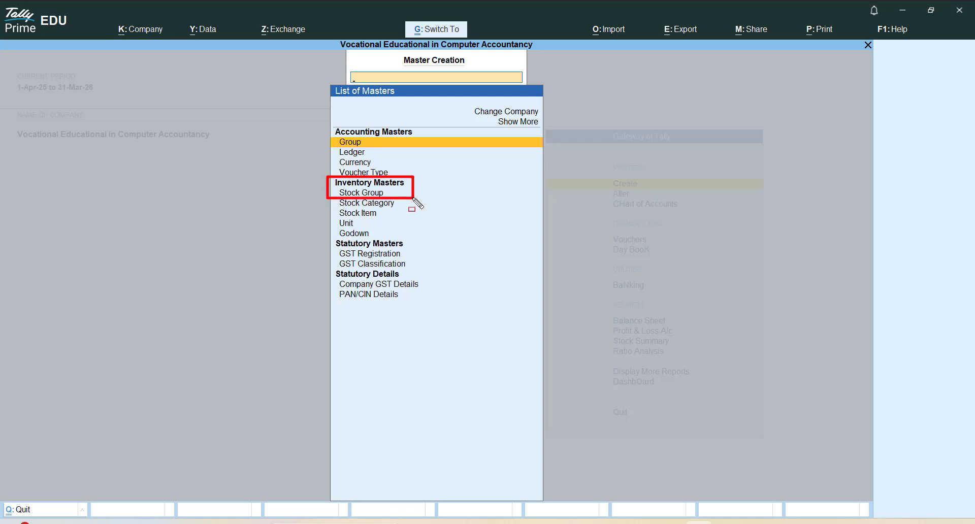
{"action": "key", "text": "ctrl+z"}
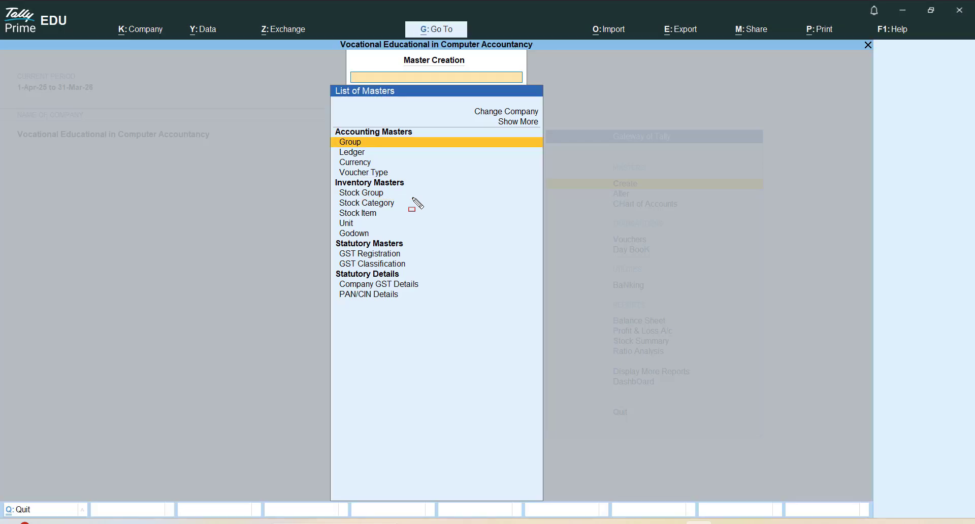
{"action": "key", "text": "Down"}
{"action": "key", "text": "Down"}
{"action": "key", "text": "Down"}
{"action": "key", "text": "Down"}
{"action": "key", "text": "Down"}
{"action": "key", "text": "Return"}
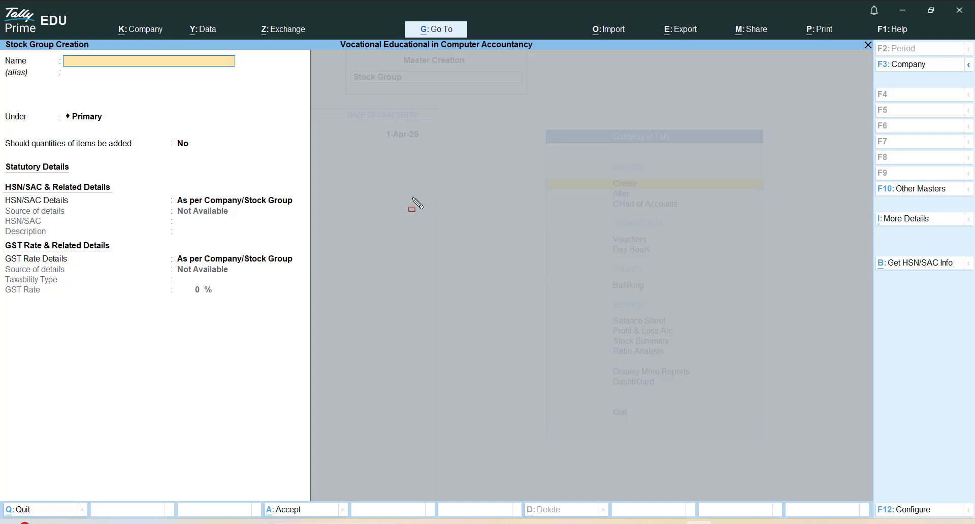
Name the new stock group Mobile
{"action": "type", "text": "Mobile"}
{"action": "key", "text": "ctrl"}
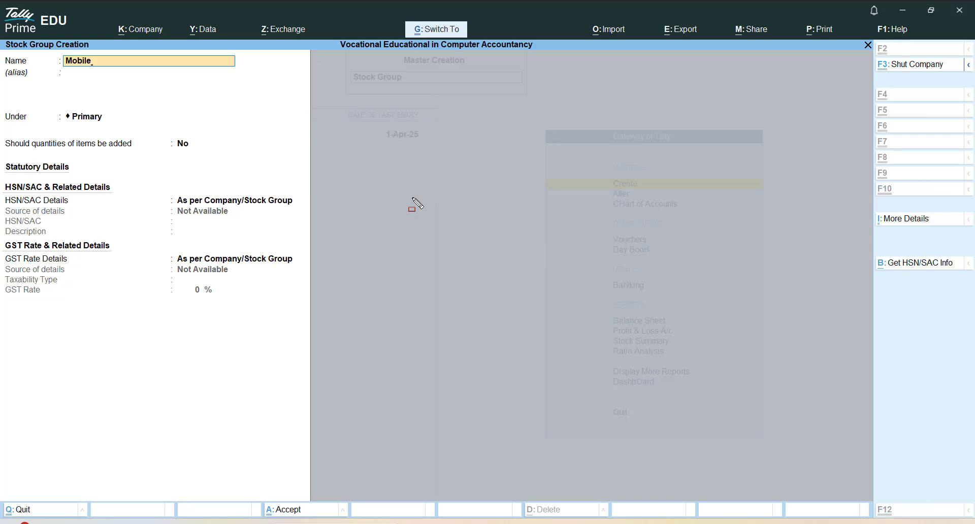
{"action": "left_click_drag", "start_coordinate": [52, 50], "coordinate": [127, 73]}
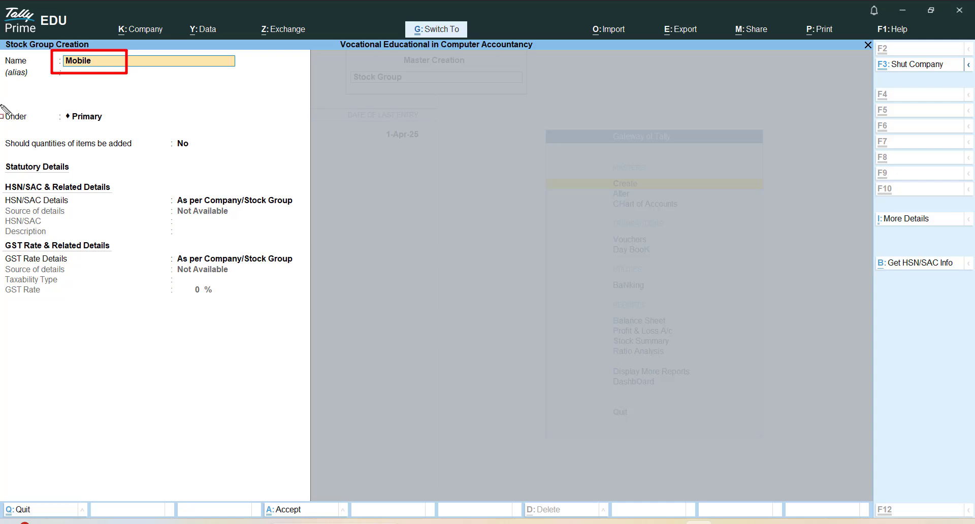
{"action": "mouse_move", "coordinate": [2, 104]}
{"action": "left_mouse_down"}
{"action": "mouse_move", "coordinate": [28, 130]}
{"action": "mouse_move", "coordinate": [121, 126]}
{"action": "mouse_move", "coordinate": [205, 148]}
{"action": "left_mouse_up"}
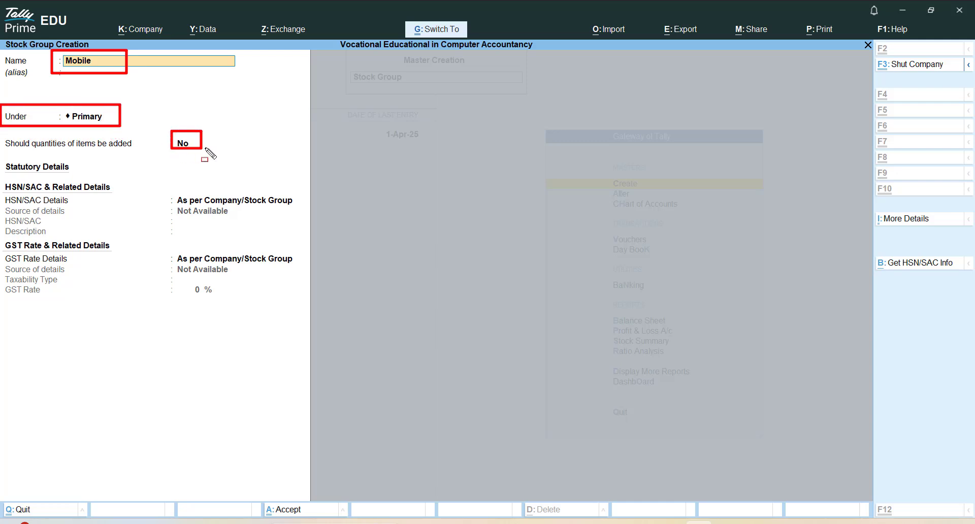
{"action": "key", "text": "Escape"}
{"action": "key", "text": "Return"}
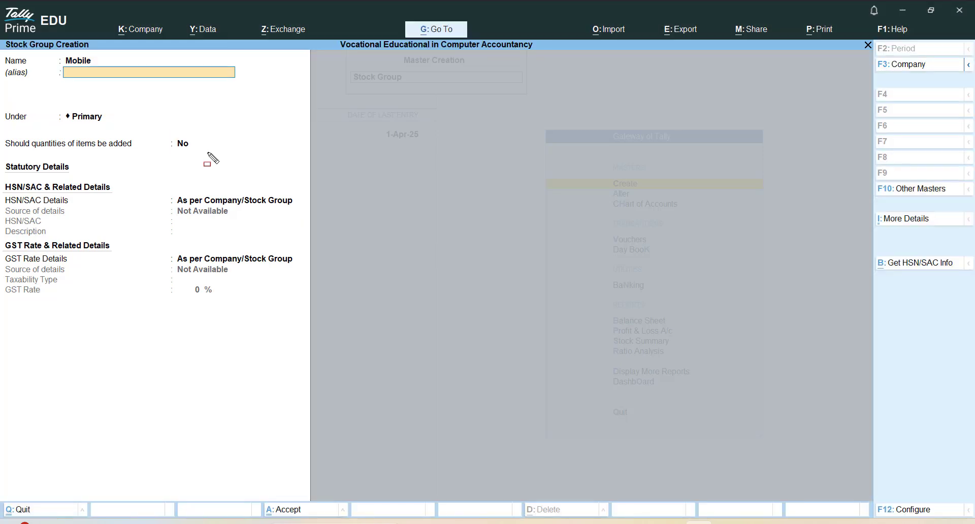
Leave the alias blank, set adding of item quantities to Yes, save the stock group and return to the Gateway of Tally
{"action": "key", "text": "Return"}
{"action": "key", "text": "Return"}
{"action": "type", "text": "y"}
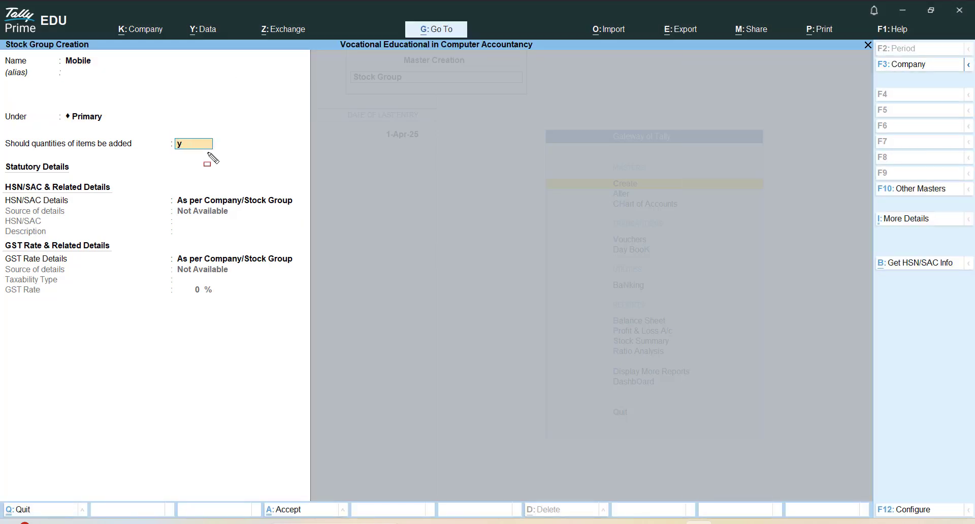
{"action": "key", "text": "Return"}
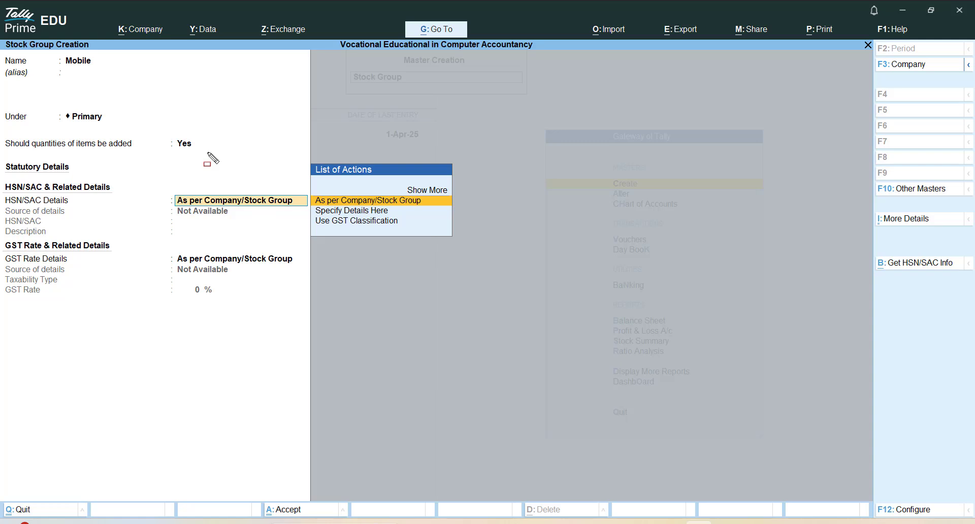
{"action": "key", "text": "ctrl"}
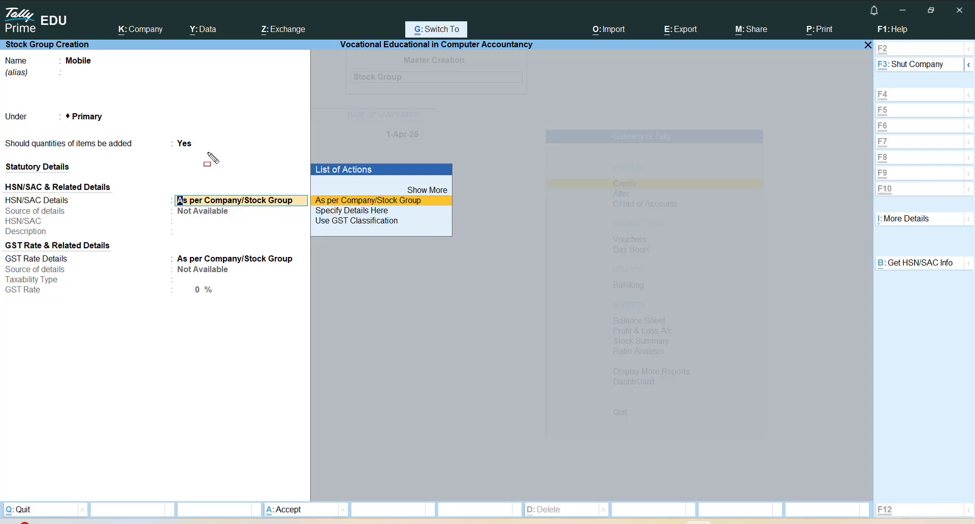
{"action": "key", "text": "ctrl+a"}
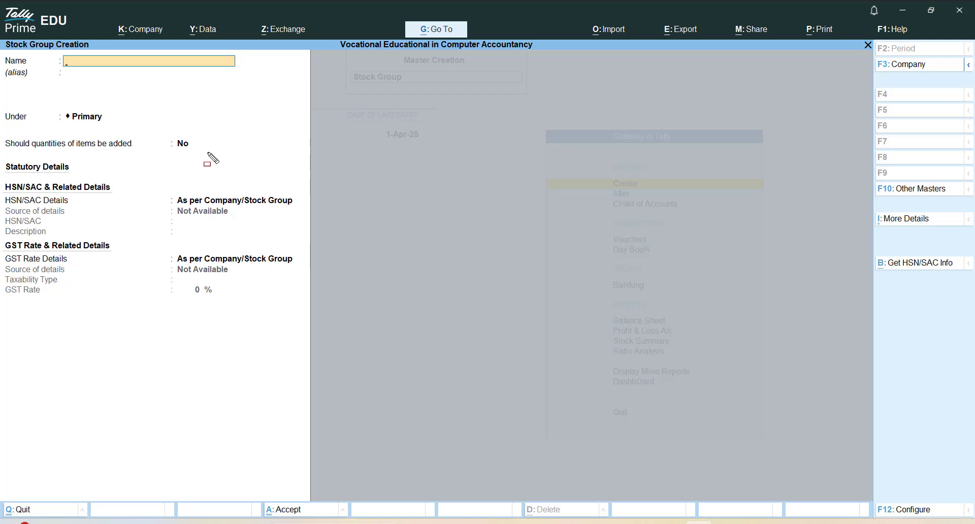
{"action": "key", "text": "Escape"}
{"action": "key", "text": "y"}
{"action": "key", "text": "Escape"}
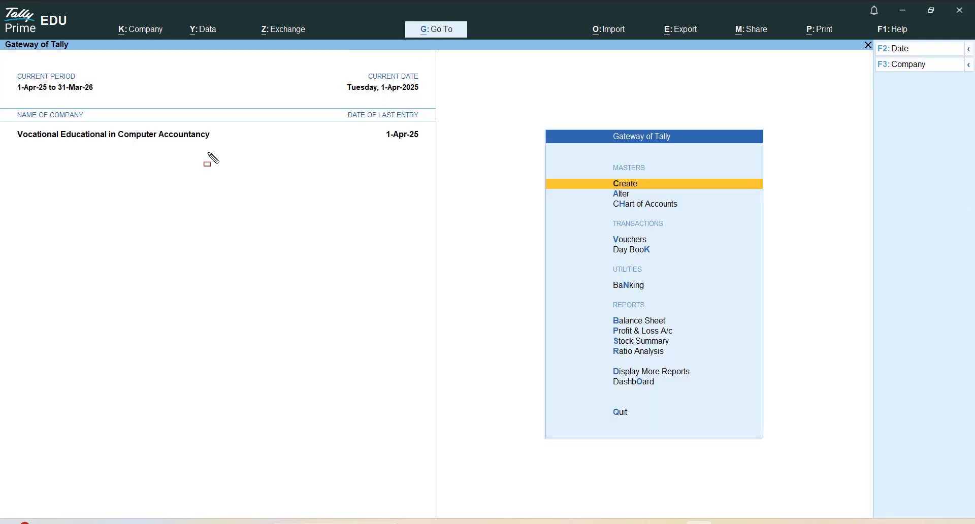
Open the list of masters available for alteration
{"action": "key", "text": "Down"}
{"action": "key", "text": "Down"}
{"action": "key", "text": "Down"}
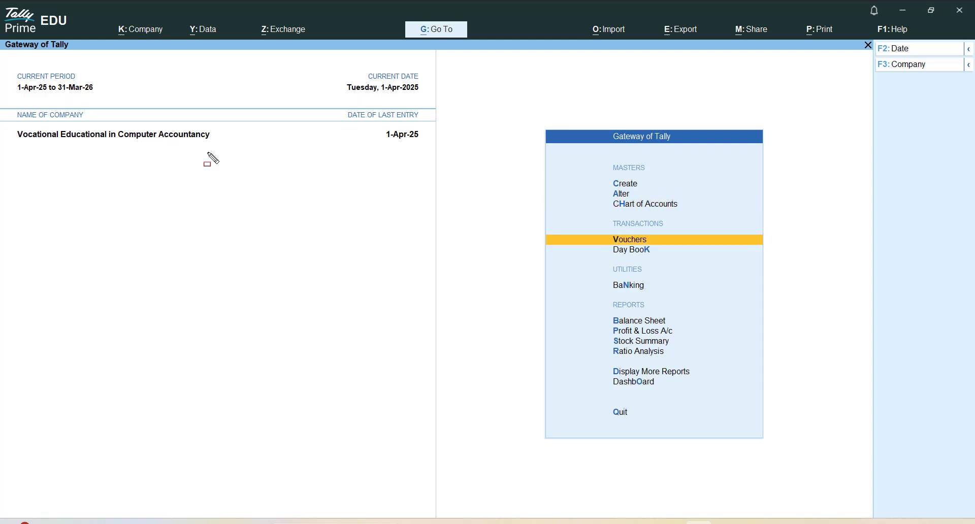
{"action": "key", "text": "Up"}
{"action": "key", "text": "Up"}
{"action": "key", "text": "Return"}
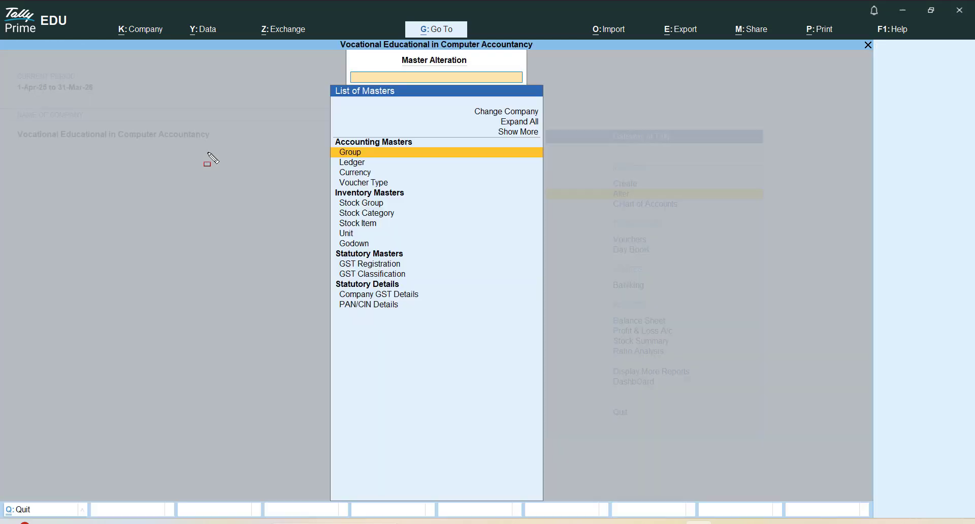
{"action": "key", "text": "Down"}
{"action": "key", "text": "Up"}
{"action": "key", "text": "Return"}
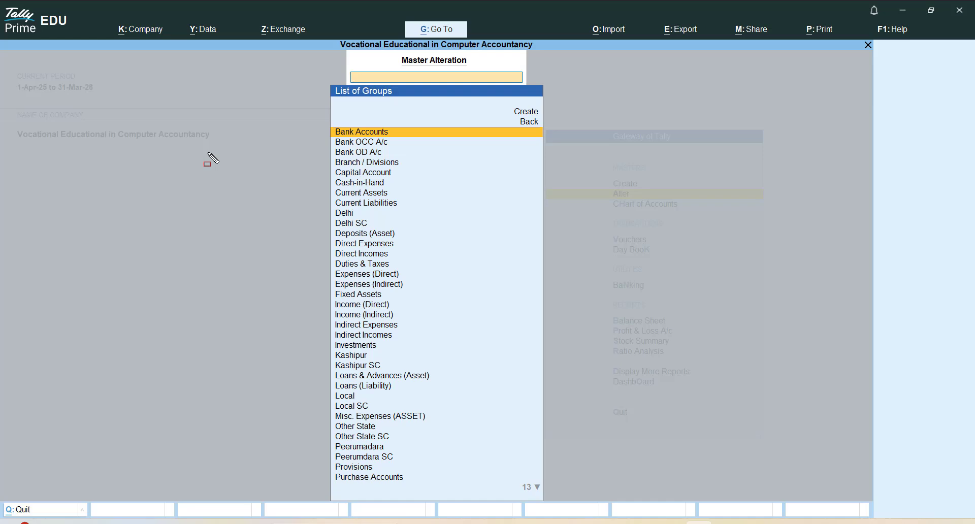
{"action": "key", "text": "Escape"}
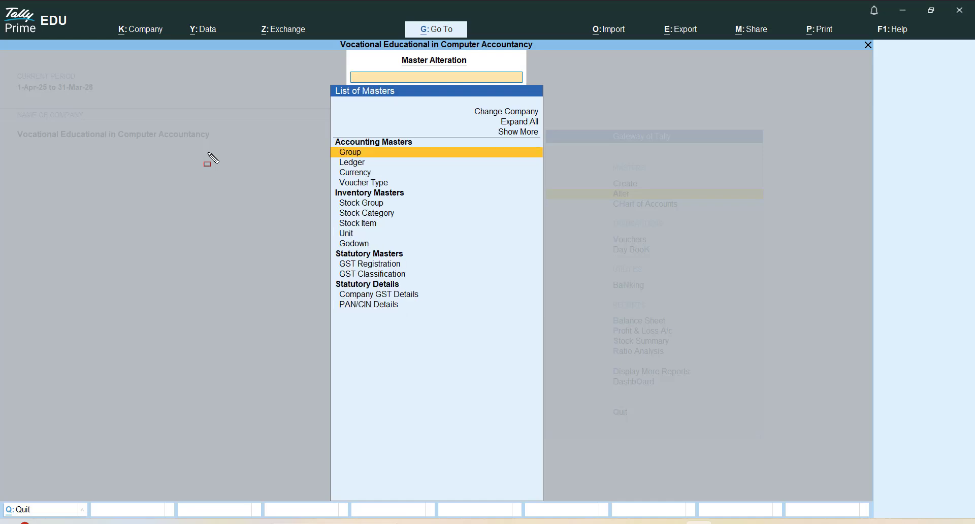
{"action": "key", "text": "Escape"}
{"action": "key", "text": "Return"}
Display the list of existing stock groups for alteration
{"action": "key", "text": "Down"}
{"action": "key", "text": "Down"}
{"action": "key", "text": "Down"}
{"action": "key", "text": "Down"}
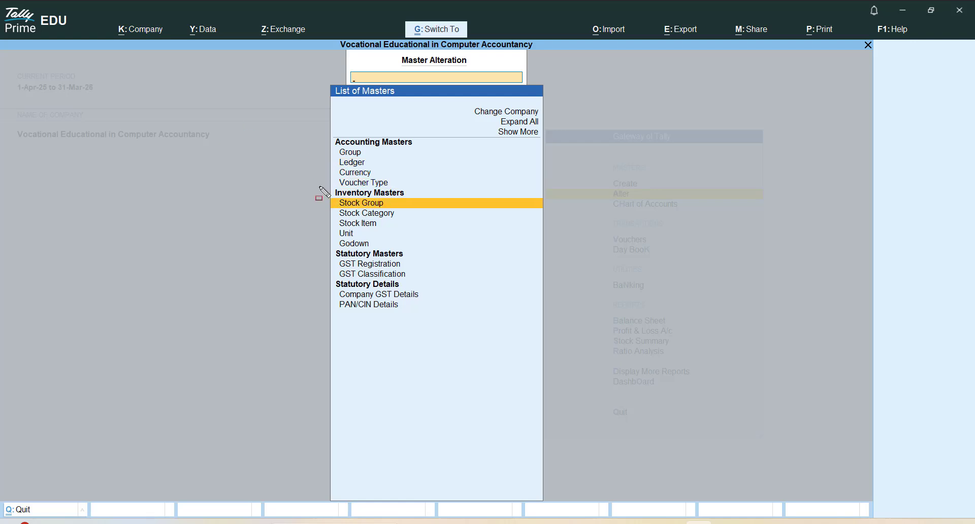
{"action": "left_click_drag", "start_coordinate": [320, 186], "coordinate": [423, 212]}
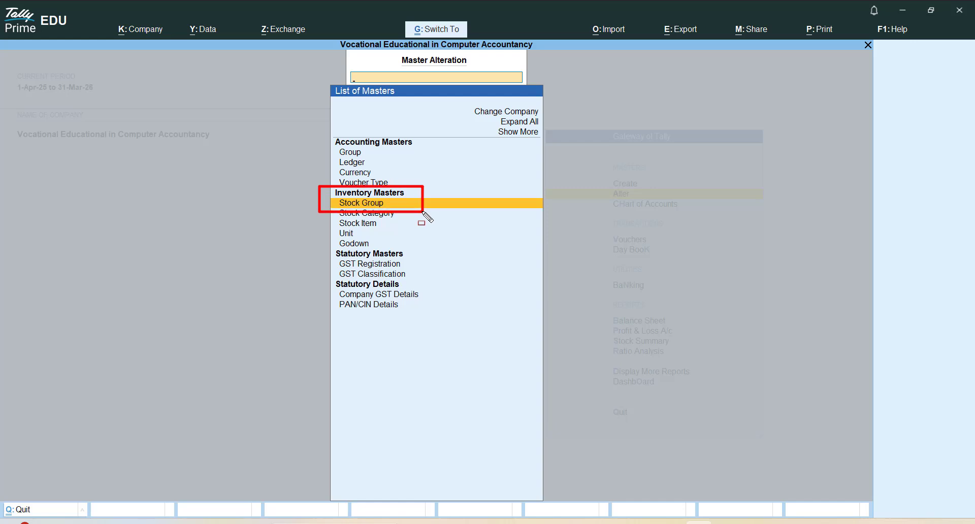
{"action": "key", "text": "Escape"}
{"action": "key", "text": "Return"}
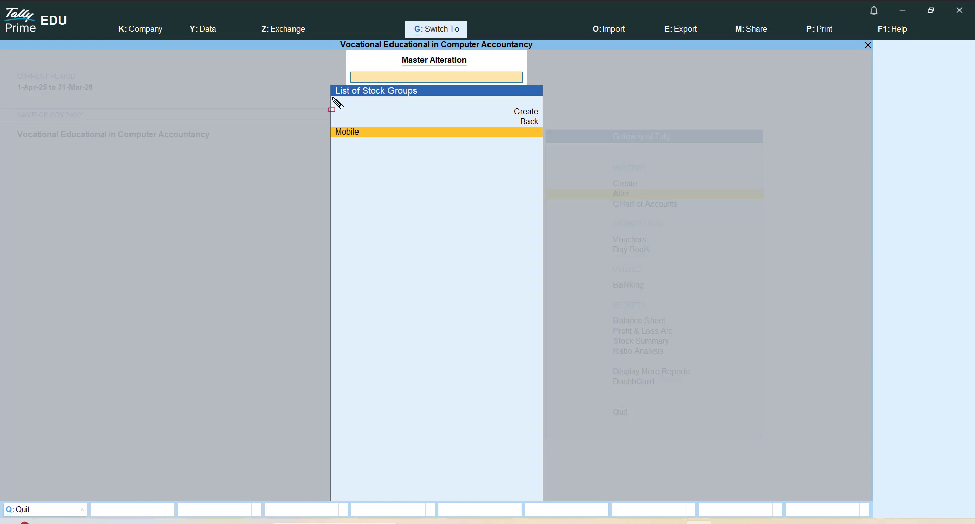
{"action": "mouse_move", "coordinate": [318, 77]}
{"action": "left_mouse_down"}
{"action": "mouse_move", "coordinate": [482, 144]}
{"action": "mouse_move", "coordinate": [552, 154]}
{"action": "left_mouse_up"}
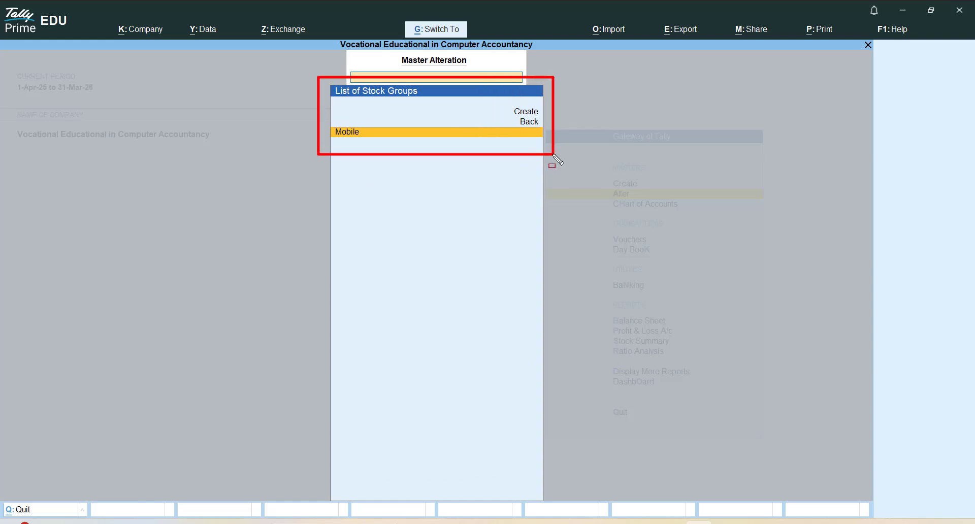
{"action": "key", "text": "Escape"}
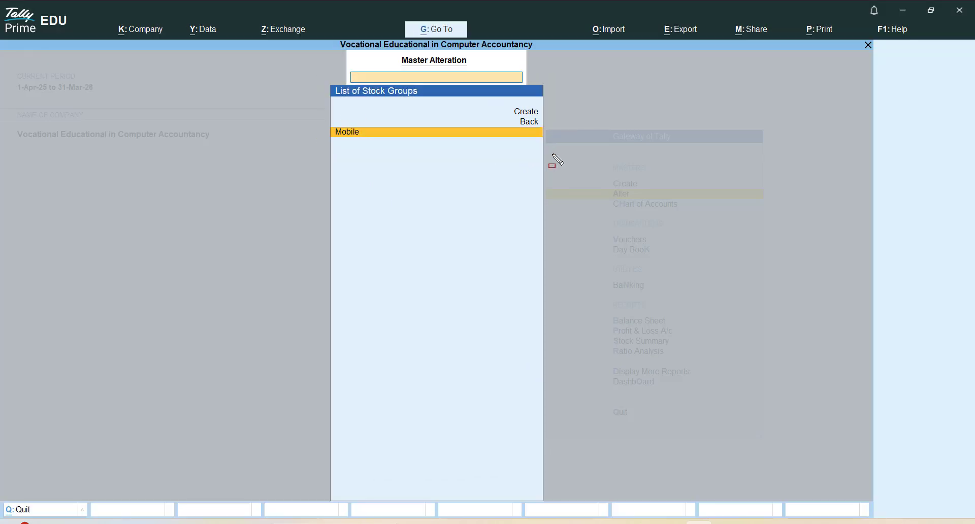
Open the Mobile stock group's details for review and quit to the Gateway of Tally without changes
{"action": "key", "text": "Return"}
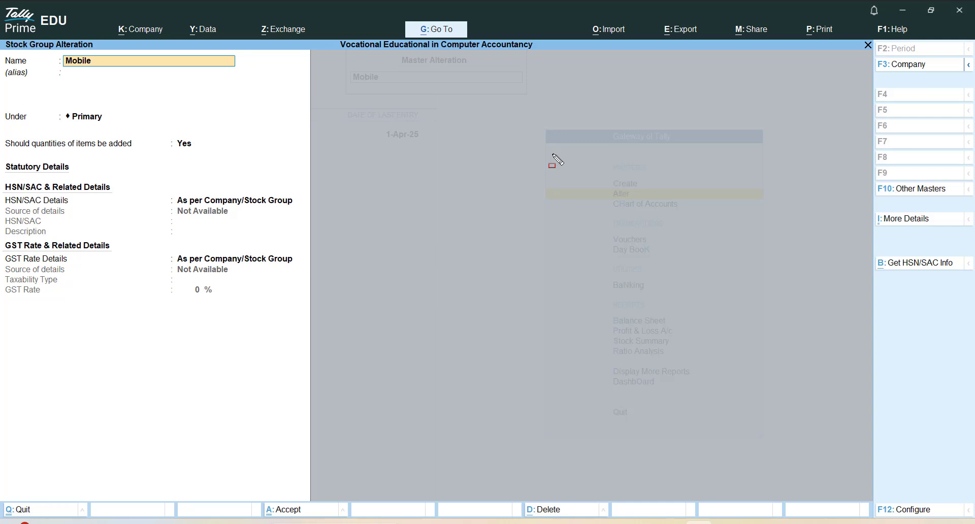
{"action": "key", "text": "Escape"}
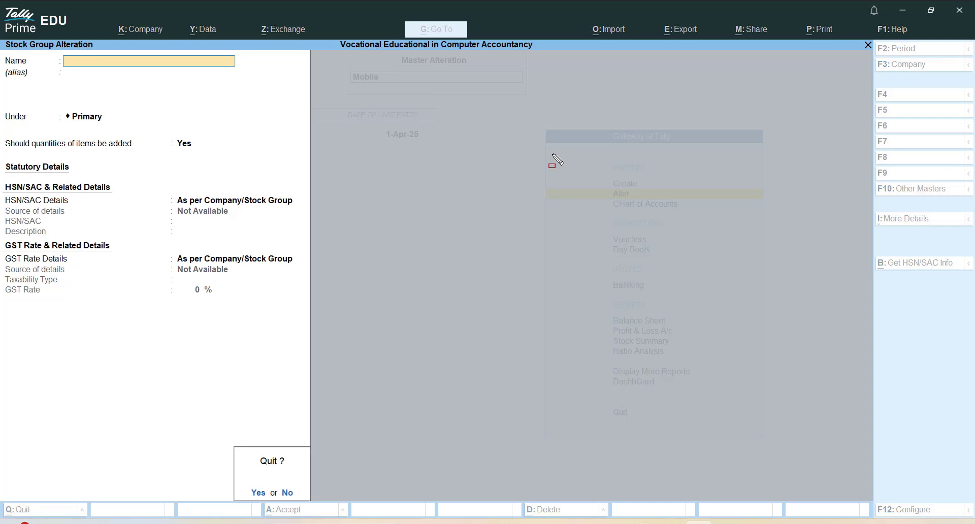
{"action": "key", "text": "Return"}
{"action": "key", "text": "Escape"}
{"action": "key", "text": "Escape"}
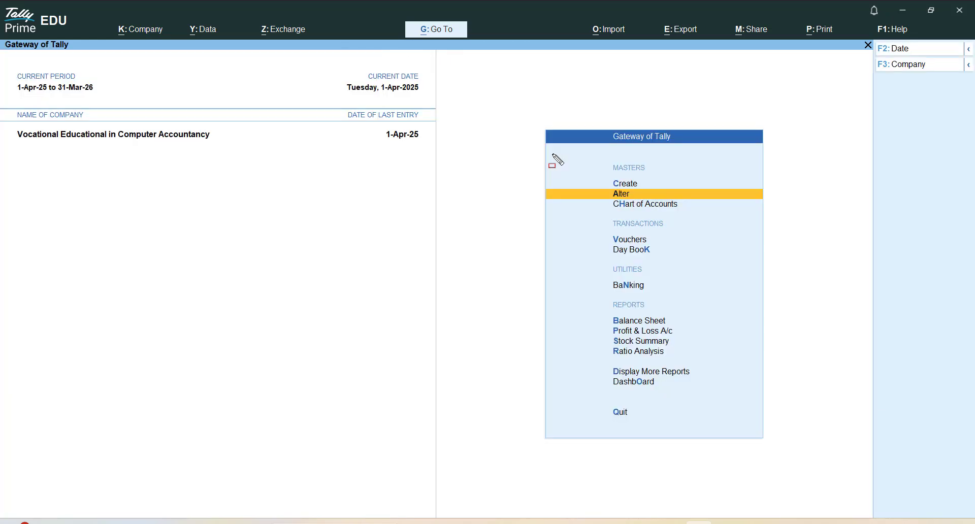
Open the list of masters in the Chart of Accounts
{"action": "key", "text": "Up"}
{"action": "key", "text": "Down"}
{"action": "key", "text": "Down"}
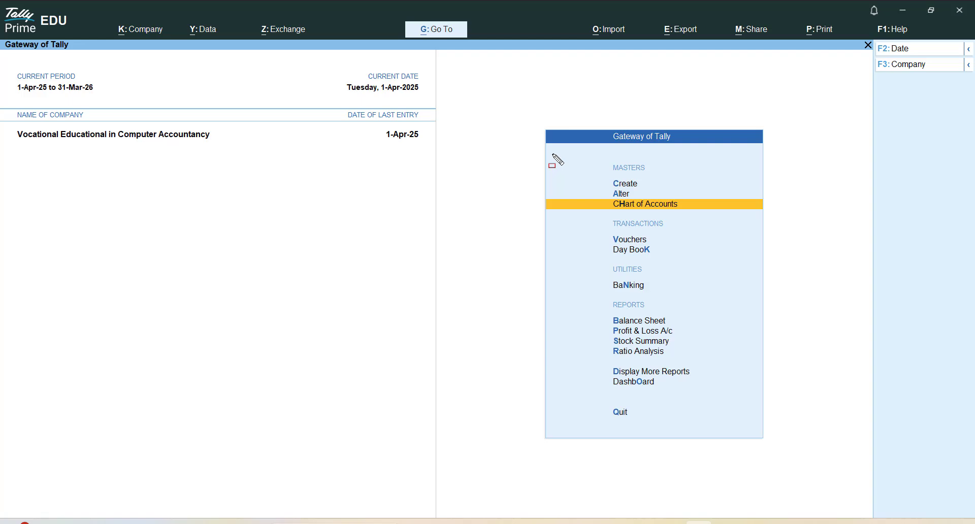
{"action": "key", "text": "Return"}
{"action": "key", "text": "Up"}
{"action": "key", "text": "Escape"}
{"action": "key", "text": "ctrl"}
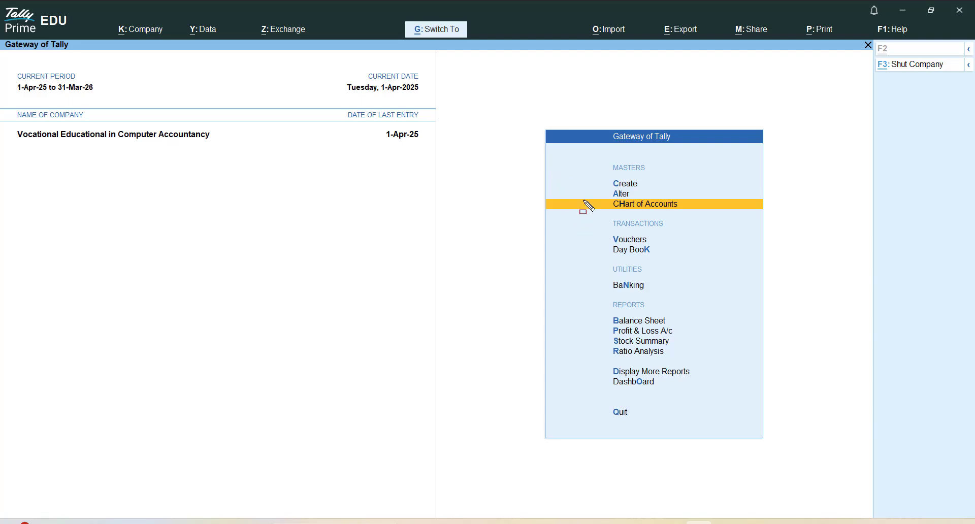
{"action": "mouse_move", "coordinate": [583, 201]}
{"action": "left_mouse_down"}
{"action": "mouse_move", "coordinate": [724, 209]}
{"action": "mouse_move", "coordinate": [725, 219]}
{"action": "left_mouse_up"}
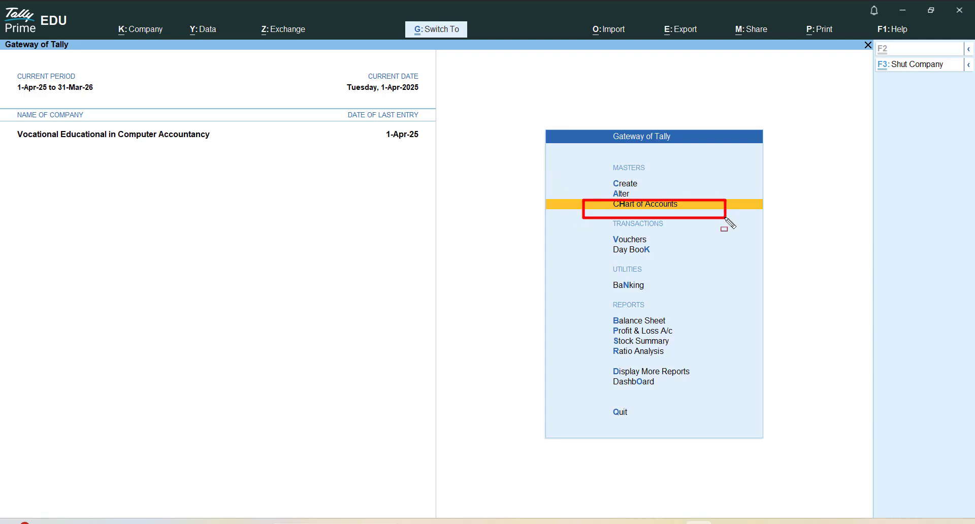
{"action": "key", "text": "Escape"}
{"action": "key", "text": "Return"}
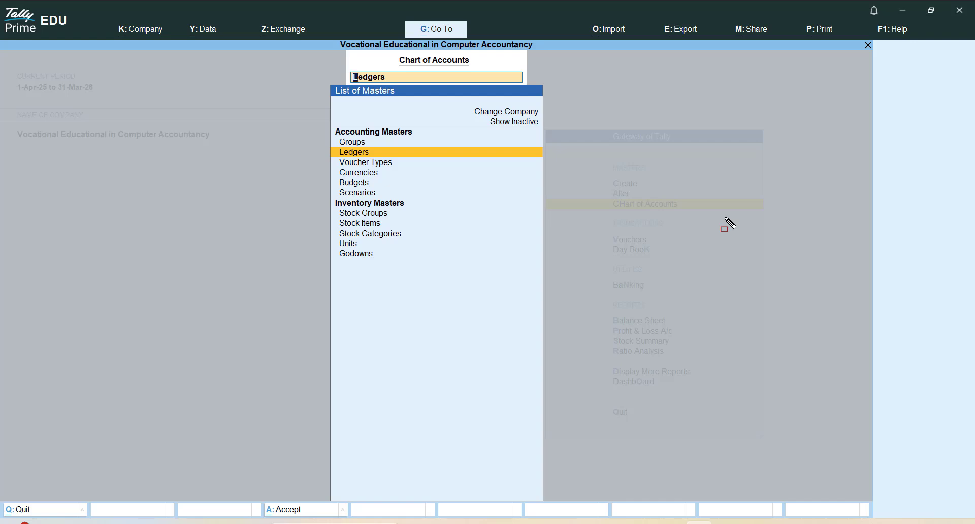
Display the Chart of Accounts report for Stock Groups under the inventory masters
{"action": "key", "text": "Down"}
{"action": "key", "text": "Down"}
{"action": "key", "text": "Down"}
{"action": "key", "text": "Down"}
{"action": "key", "text": "Down"}
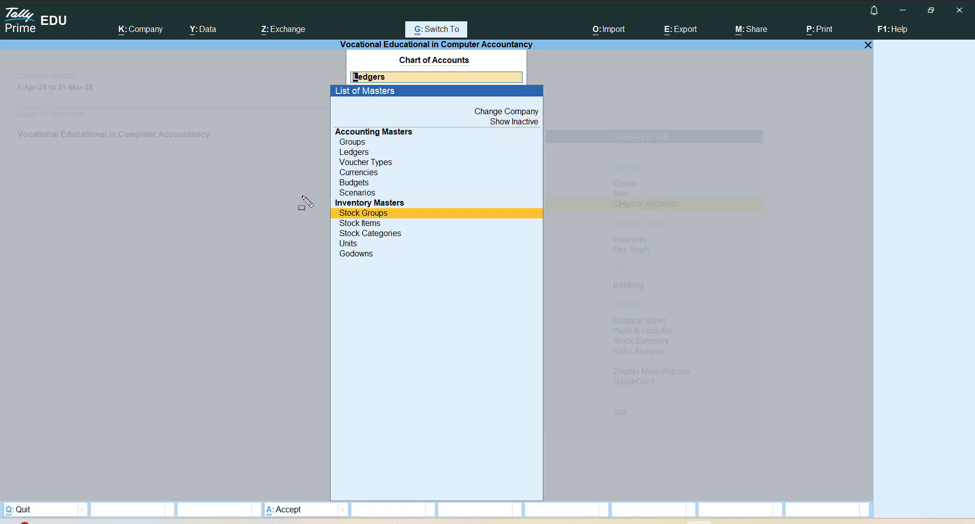
{"action": "left_click_drag", "start_coordinate": [320, 196], "coordinate": [446, 222]}
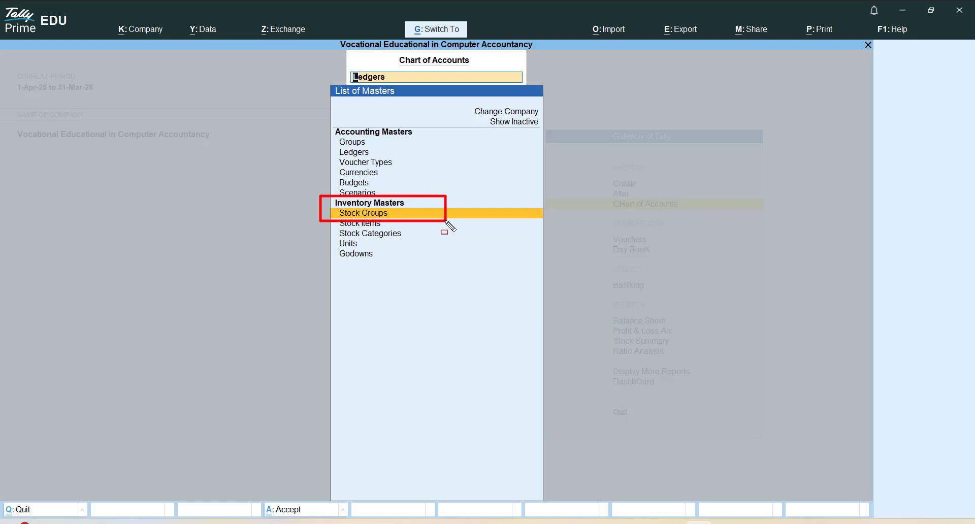
{"action": "key", "text": "ctrl+z"}
{"action": "key", "text": "Return"}
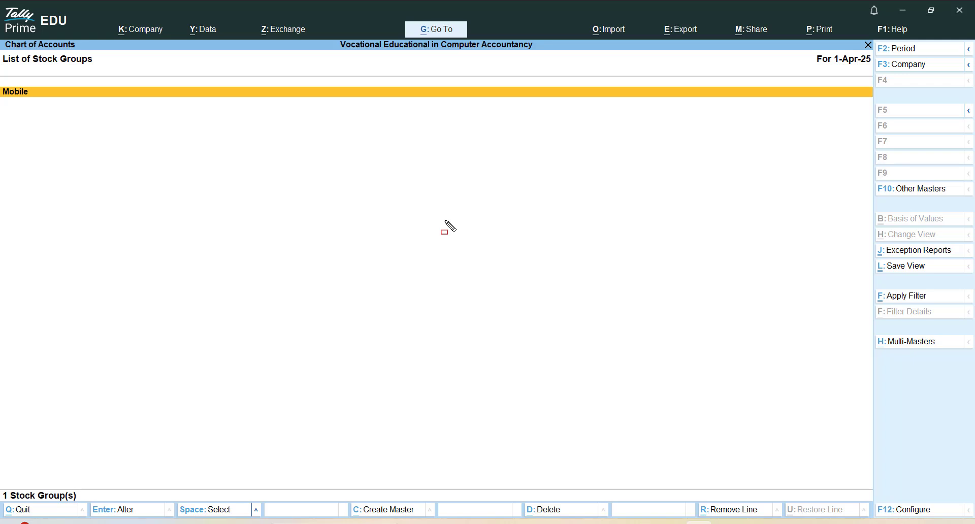
Open the Multi-Masters options for the stock groups list
{"action": "key", "text": "ctrl"}
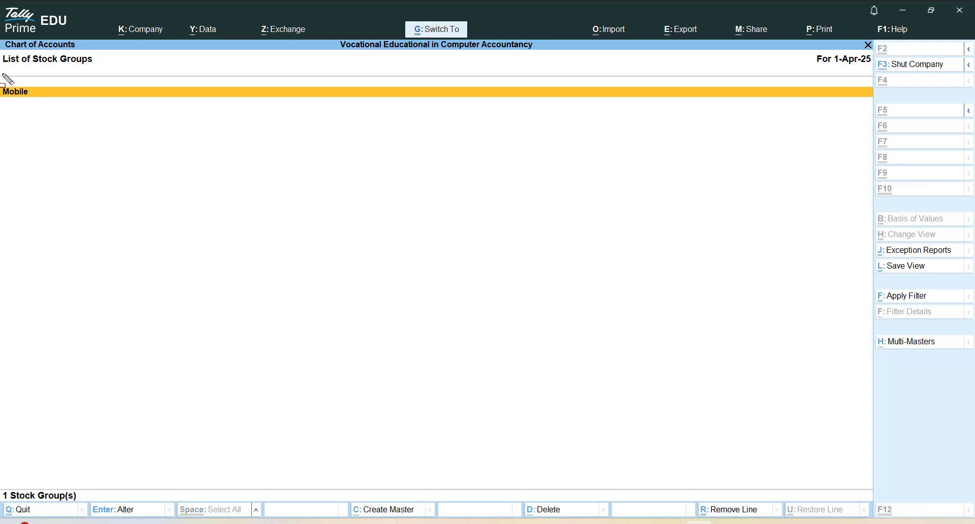
{"action": "left_click_drag", "start_coordinate": [3, 75], "coordinate": [613, 153]}
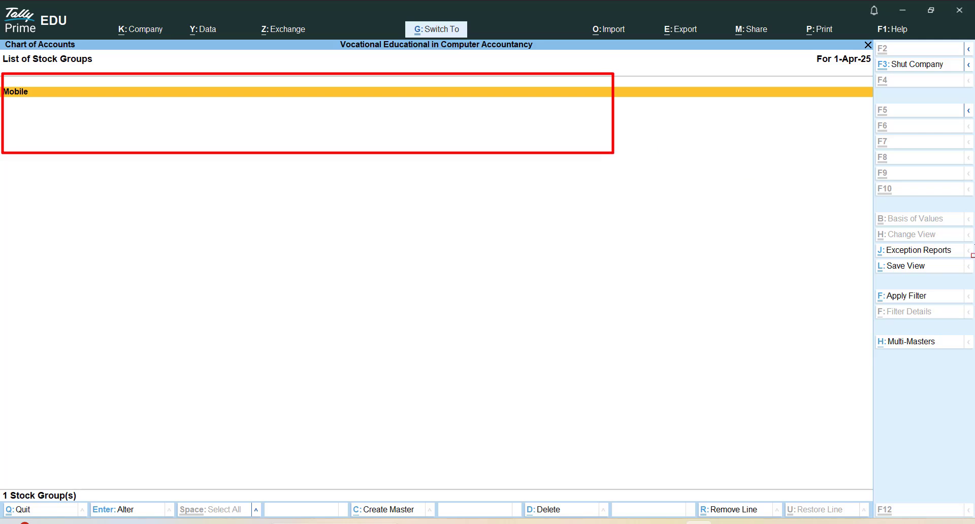
{"action": "left_click_drag", "start_coordinate": [868, 326], "coordinate": [957, 365]}
{"action": "key", "text": "ctrl+z"}
{"action": "key", "text": "ctrl+z"}
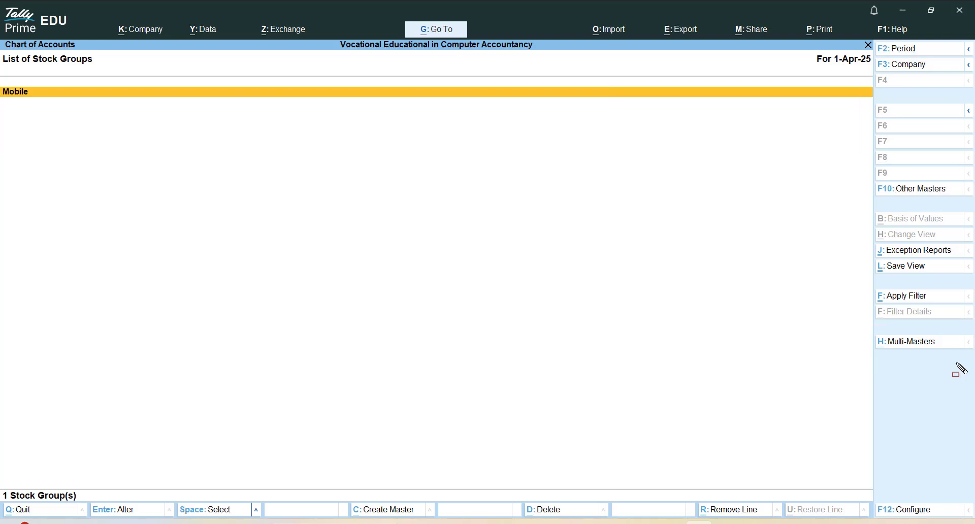
{"action": "key", "text": "alt+h"}
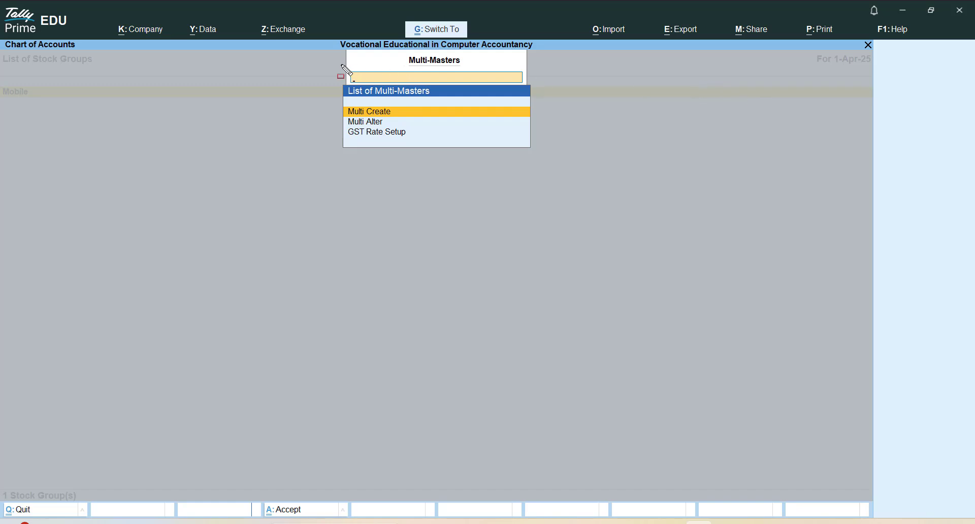
Start Multi Create for stock groups, keeping All Items as the Under Group
{"action": "mouse_move", "coordinate": [340, 64]}
{"action": "left_mouse_down"}
{"action": "mouse_move", "coordinate": [540, 168]}
{"action": "mouse_move", "coordinate": [562, 162]}
{"action": "left_mouse_up"}
{"action": "key", "text": "Return"}
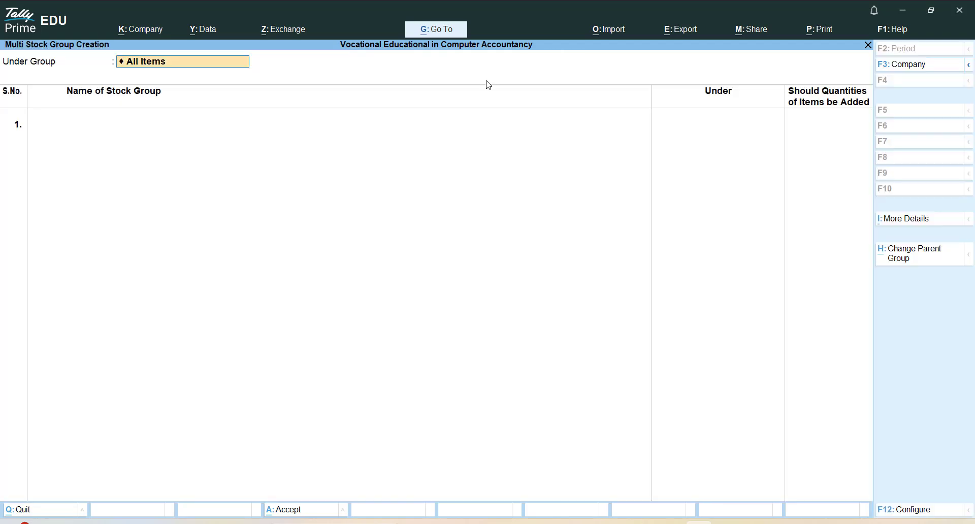
{"action": "key", "text": "ctrl"}
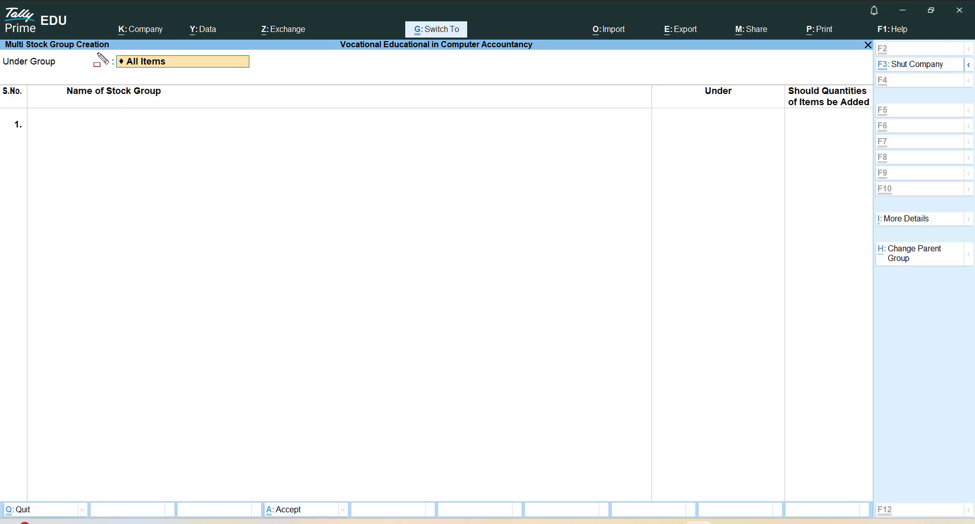
{"action": "left_click_drag", "start_coordinate": [97, 53], "coordinate": [258, 74]}
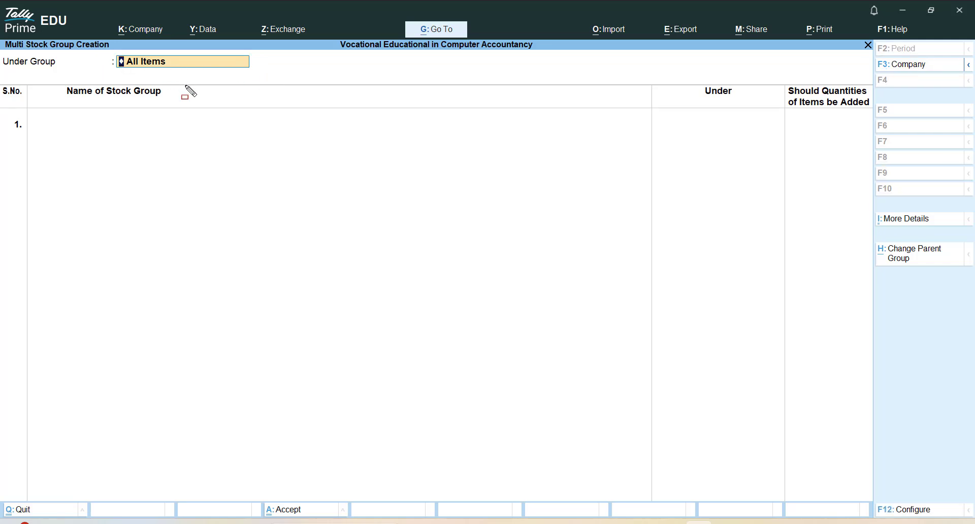
{"action": "key", "text": "Return"}
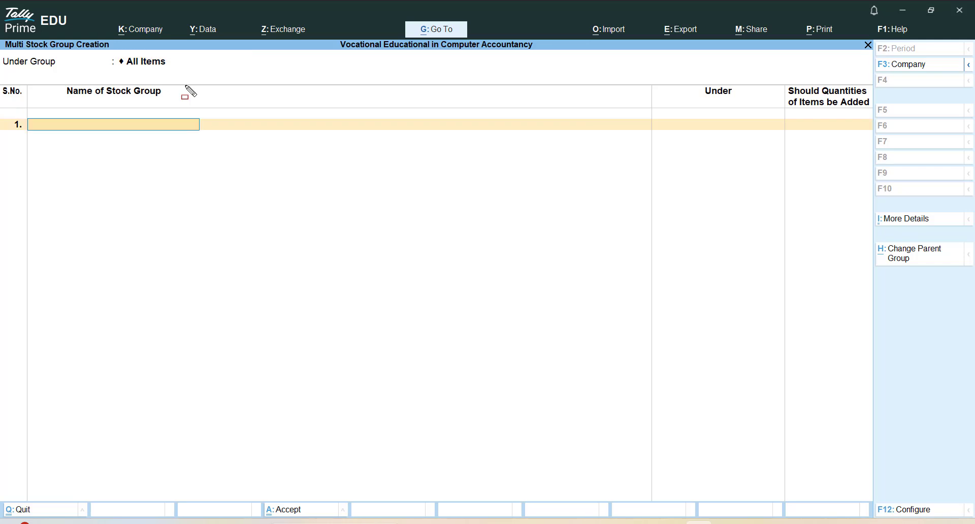
Enter Laptop as the first stock group, under Primary, with quantities of items added set to Yes
{"action": "type", "text": "Laptop"}
{"action": "key", "text": "Return"}
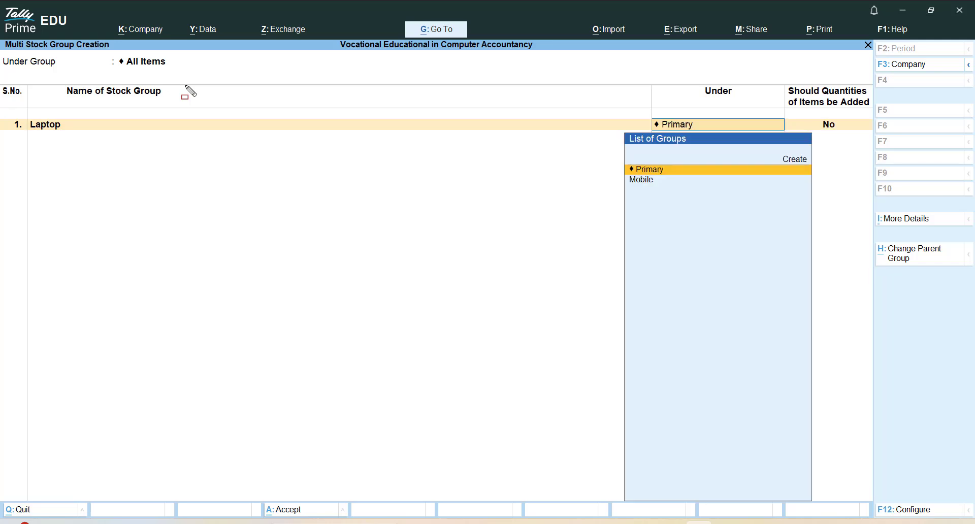
{"action": "key", "text": "Return"}
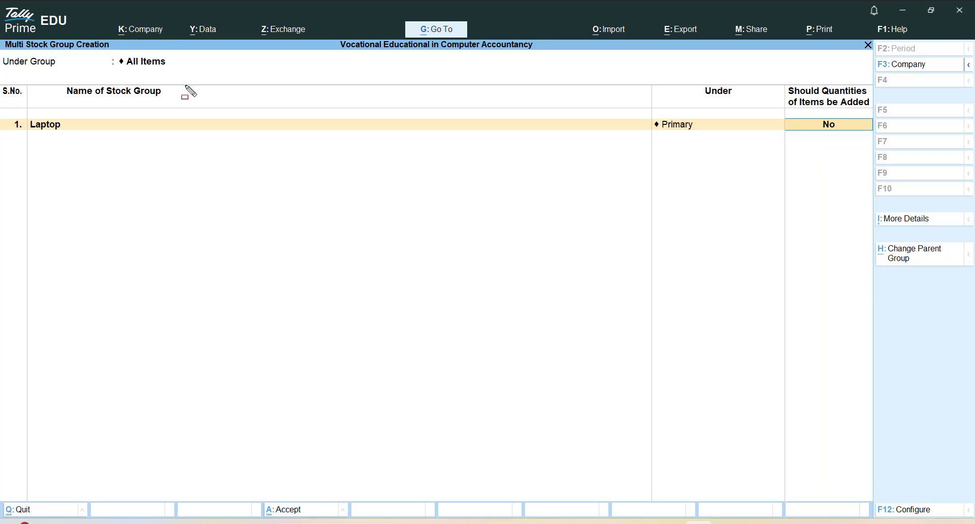
{"action": "type", "text": "y"}
{"action": "key", "text": "Return"}
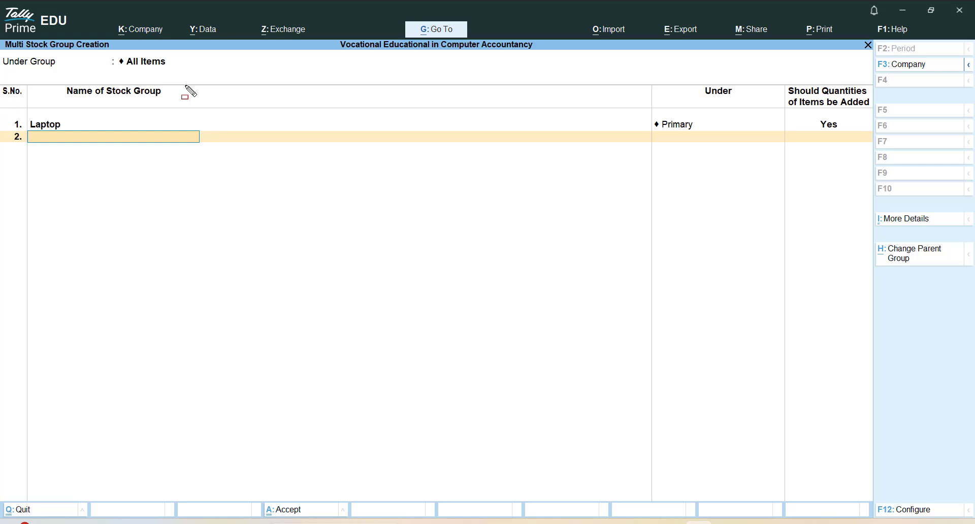
Enter Accessory as the second stock group under Primary with quantities added set to Yes, and save the groups
{"action": "type", "text": "Accessory"}
{"action": "key", "text": "Return"}
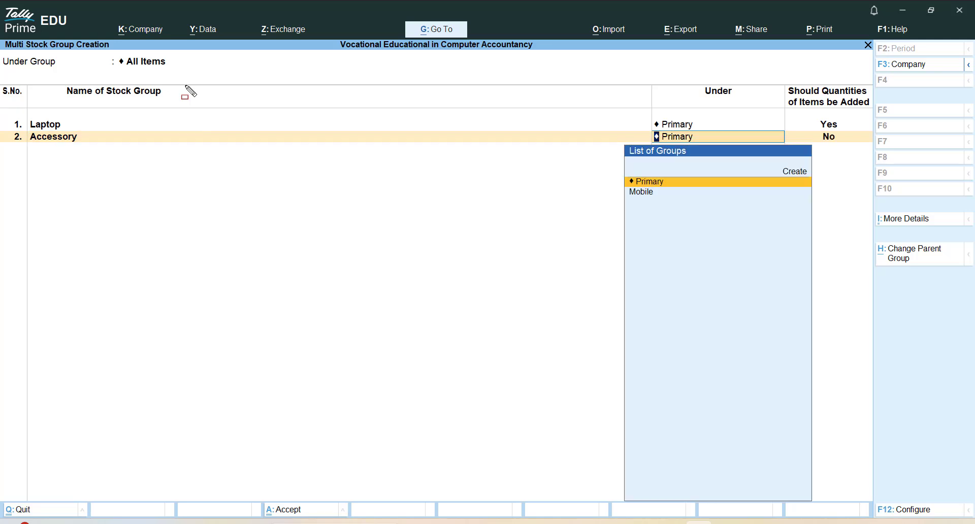
{"action": "key", "text": "Return"}
{"action": "type", "text": "y"}
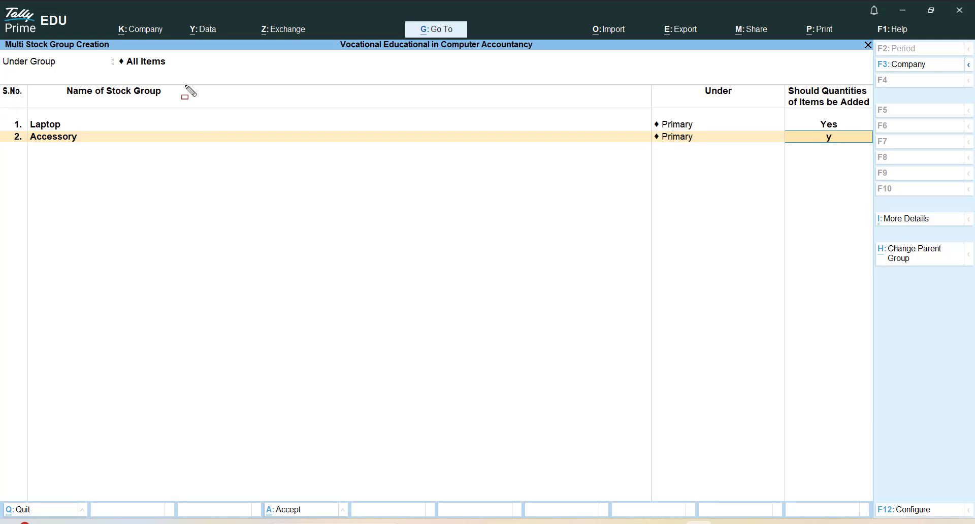
{"action": "key", "text": "Return"}
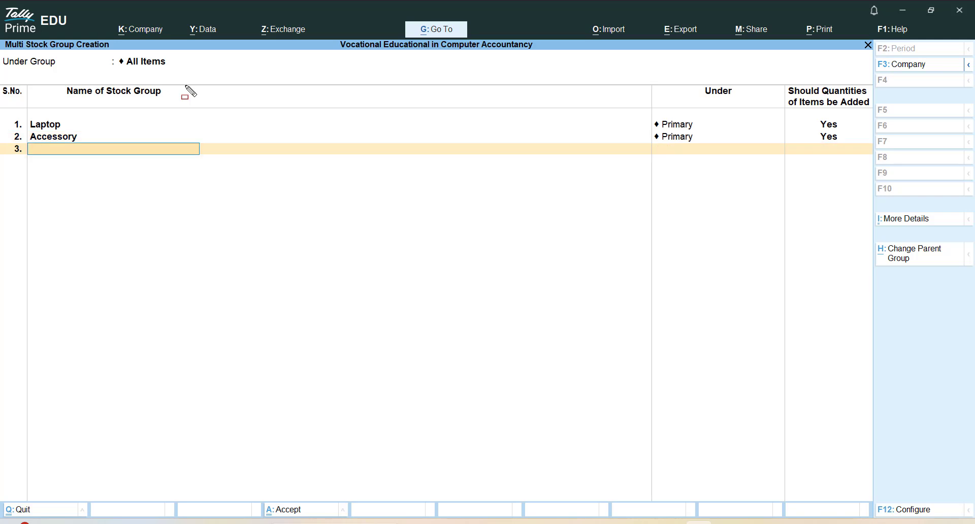
{"action": "key", "text": "ctrl+a"}
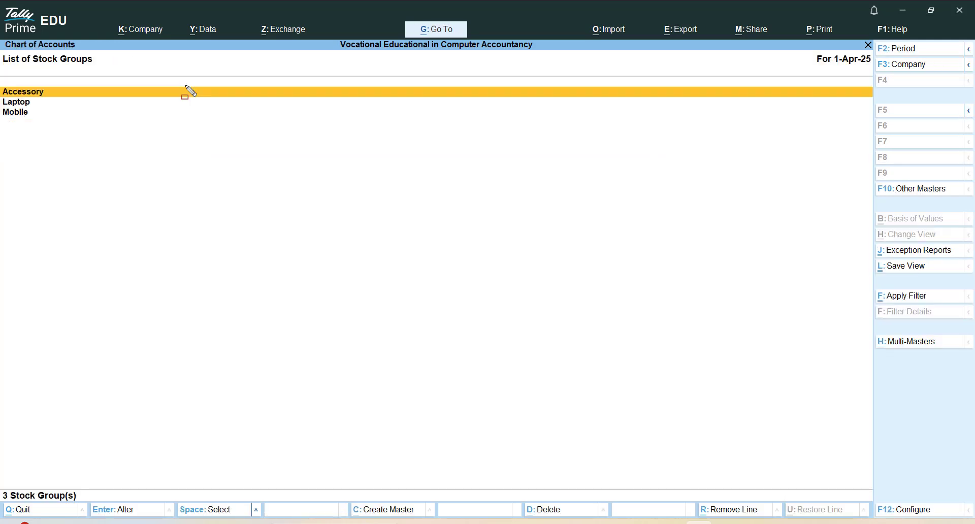
Review the list of stock groups and return to the Gateway of Tally
{"action": "key", "text": "ctrl"}
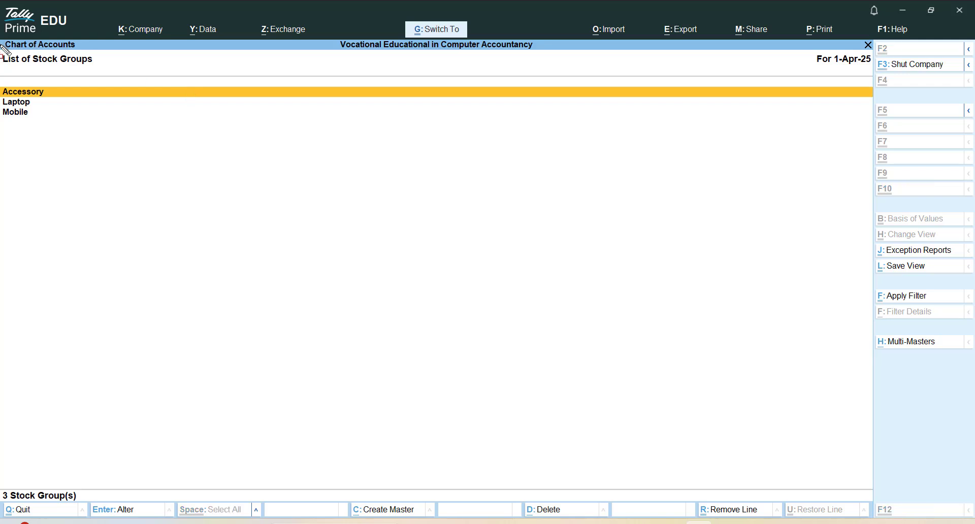
{"action": "mouse_move", "coordinate": [2, 51]}
{"action": "left_mouse_down"}
{"action": "mouse_move", "coordinate": [690, 208]}
{"action": "mouse_move", "coordinate": [970, 168]}
{"action": "mouse_move", "coordinate": [929, 171]}
{"action": "left_mouse_up"}
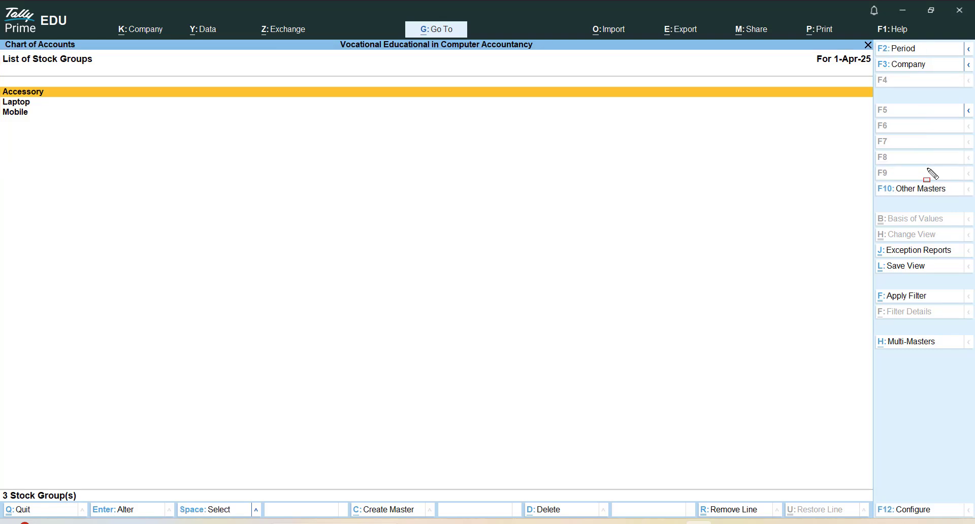
{"action": "key", "text": "Escape"}
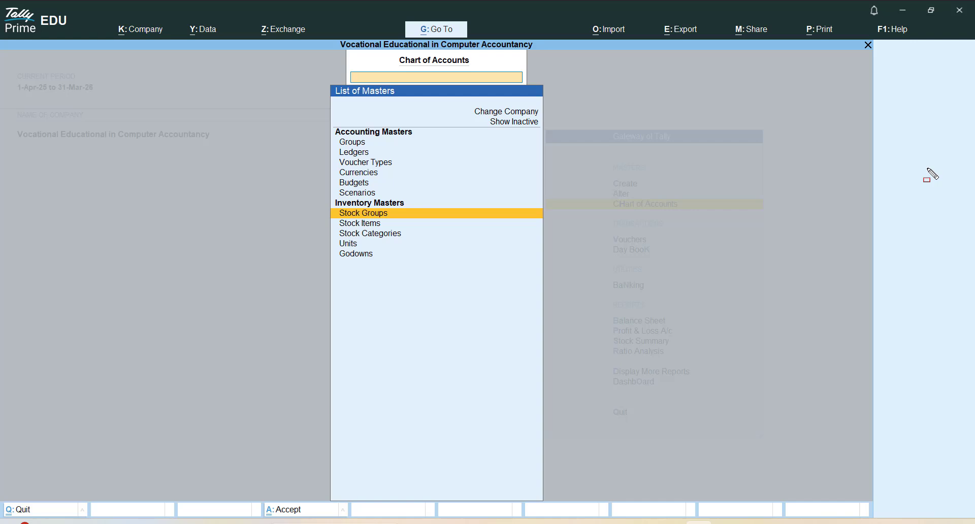
{"action": "key", "text": "Up"}
{"action": "key", "text": "Down"}
{"action": "key", "text": "Up"}
{"action": "key", "text": "Up"}
{"action": "key", "text": "Escape"}
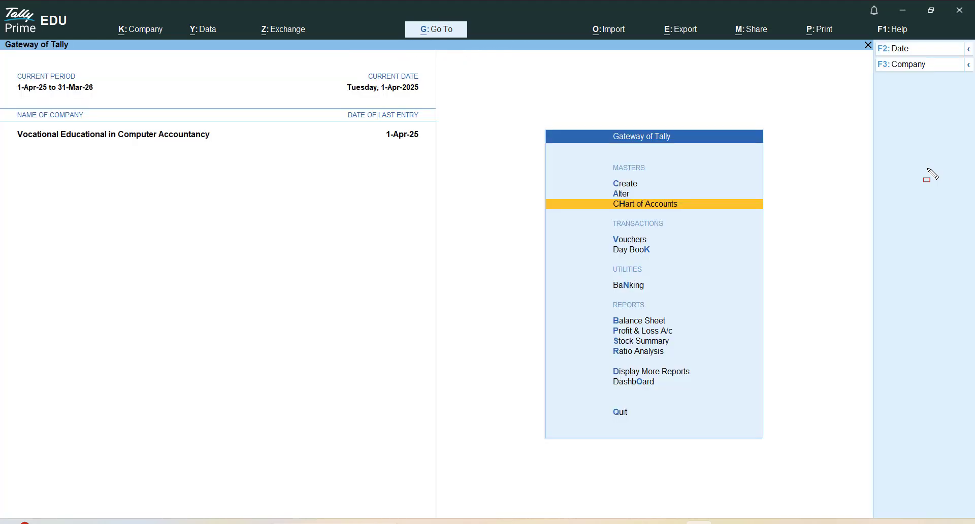
Display the Chart of Accounts list for Stock Groups under the inventory masters
{"action": "key", "text": "Up"}
{"action": "key", "text": "Down"}
{"action": "key", "text": "Return"}
{"action": "key", "text": "Down"}
{"action": "key", "text": "Down"}
{"action": "key", "text": "Down"}
{"action": "key", "text": "Down"}
{"action": "key", "text": "Down"}
{"action": "key", "text": "Down"}
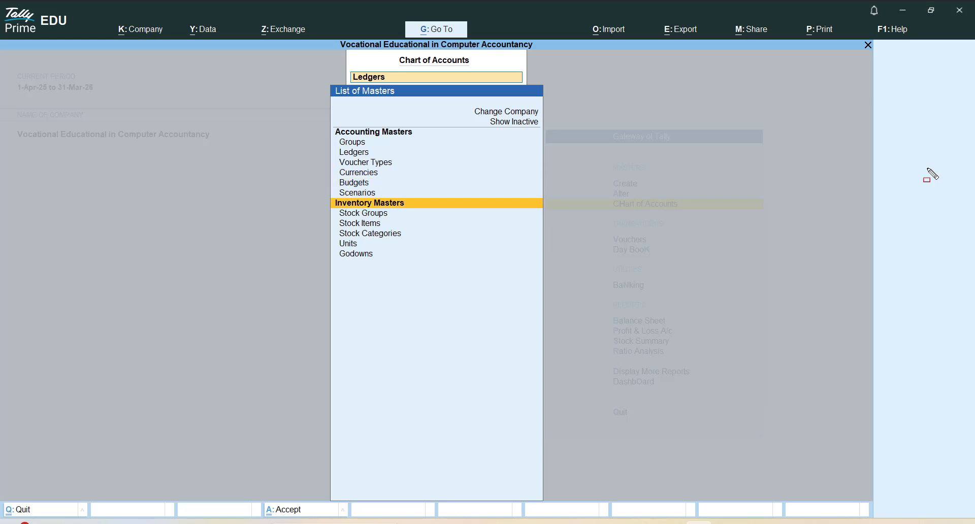
{"action": "key", "text": "Return"}
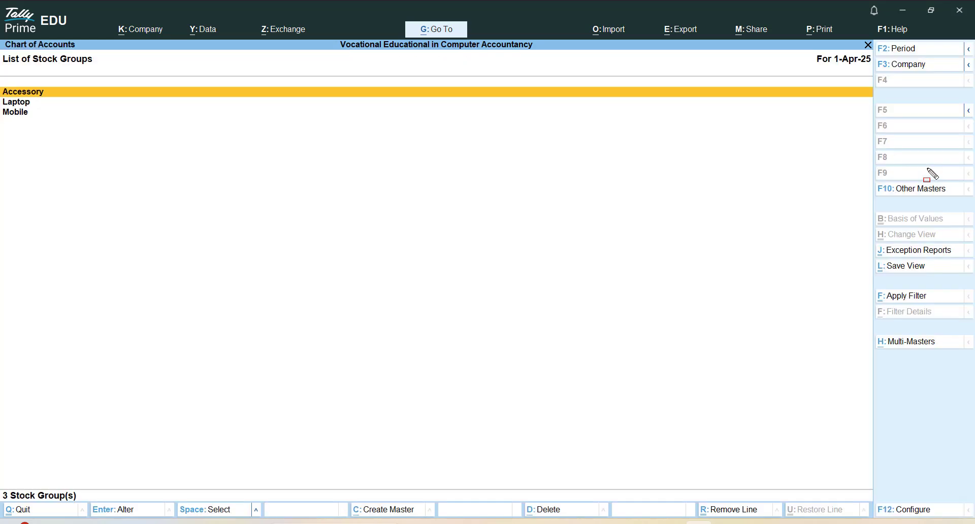
Rename the Accessory stock group as Accessories and save the alteration
{"action": "key", "text": "Down"}
{"action": "key", "text": "Up"}
{"action": "key", "text": "Return"}
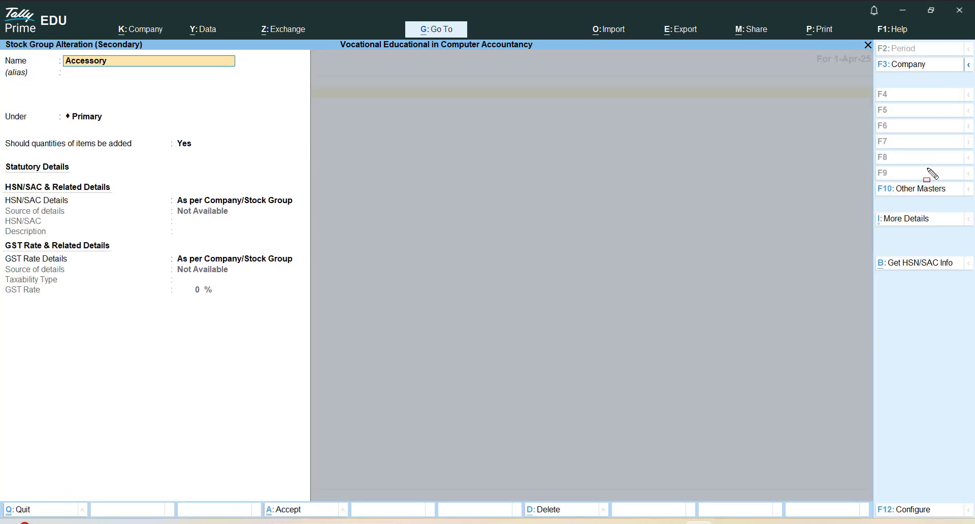
{"action": "key", "text": "BackSpace"}
{"action": "key", "text": "Escape"}
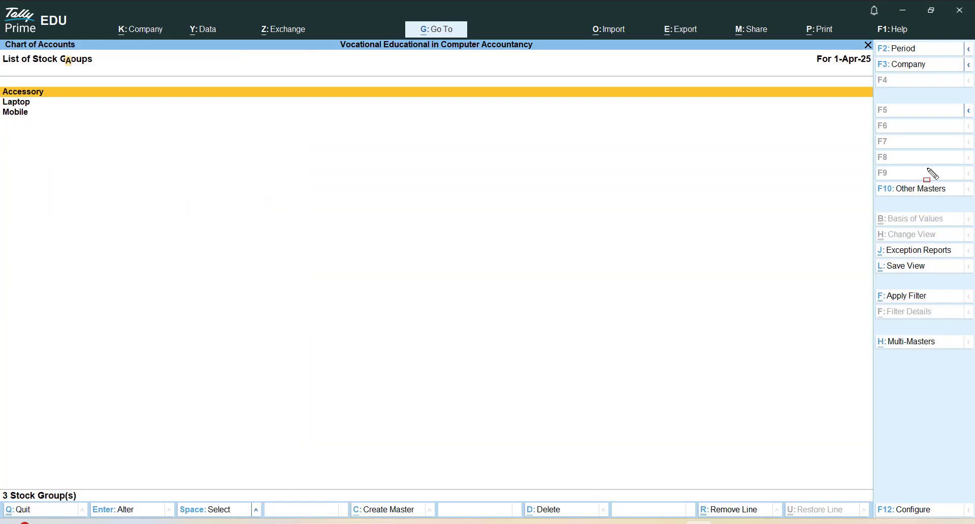
{"action": "key", "text": "Return"}
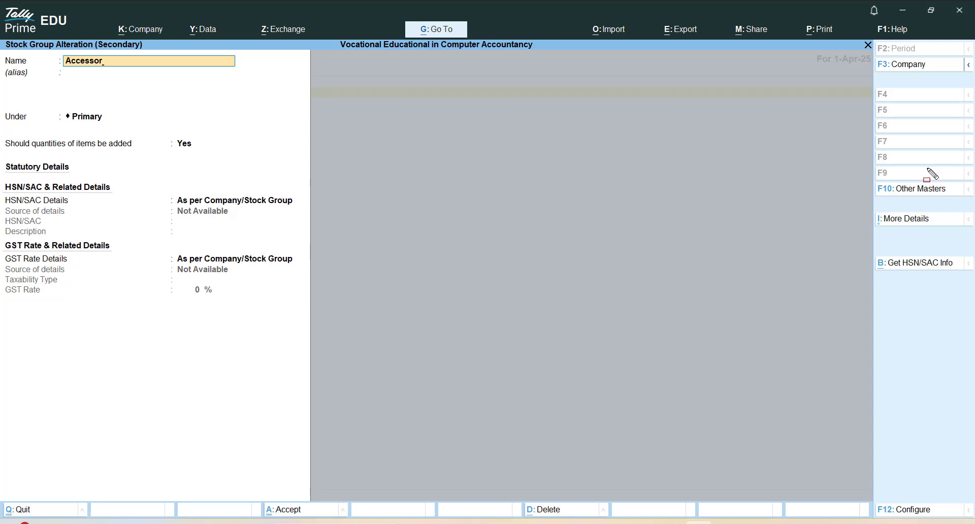
{"action": "type", "text": "ies"}
{"action": "key", "text": "ctrl+a"}
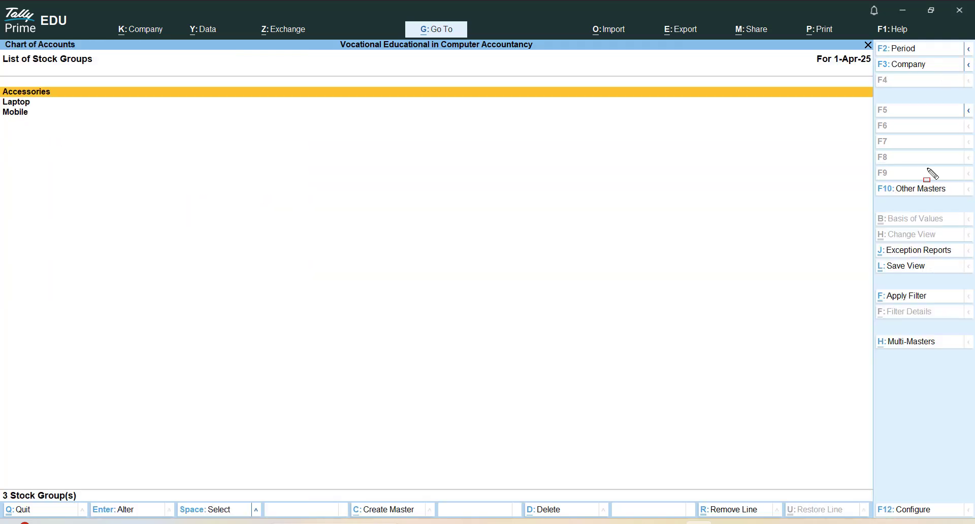
Look through the stock groups in the list and quit to the Gateway of Tally
{"action": "key", "text": "Down"}
{"action": "key", "text": "Down"}
{"action": "key", "text": "Up"}
{"action": "key", "text": "Up"}
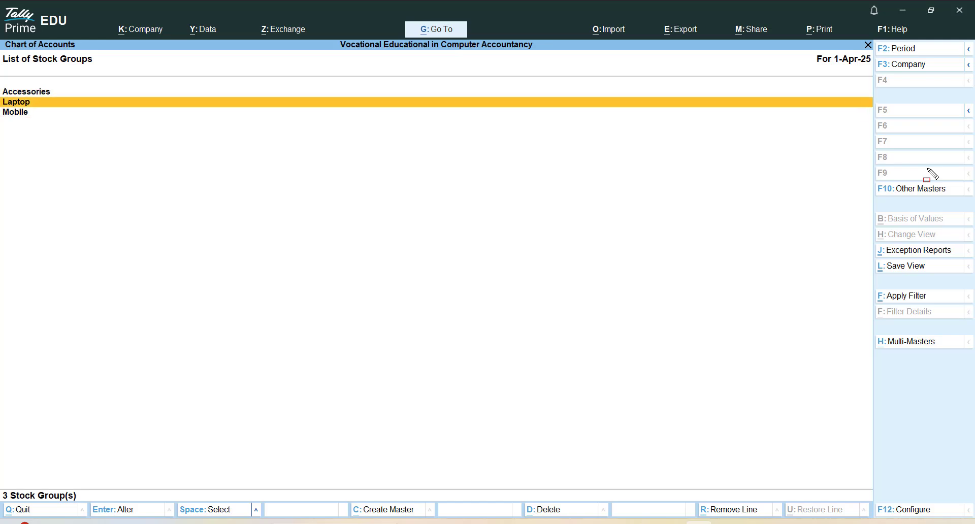
{"action": "key", "text": "Escape"}
{"action": "key", "text": "Escape"}
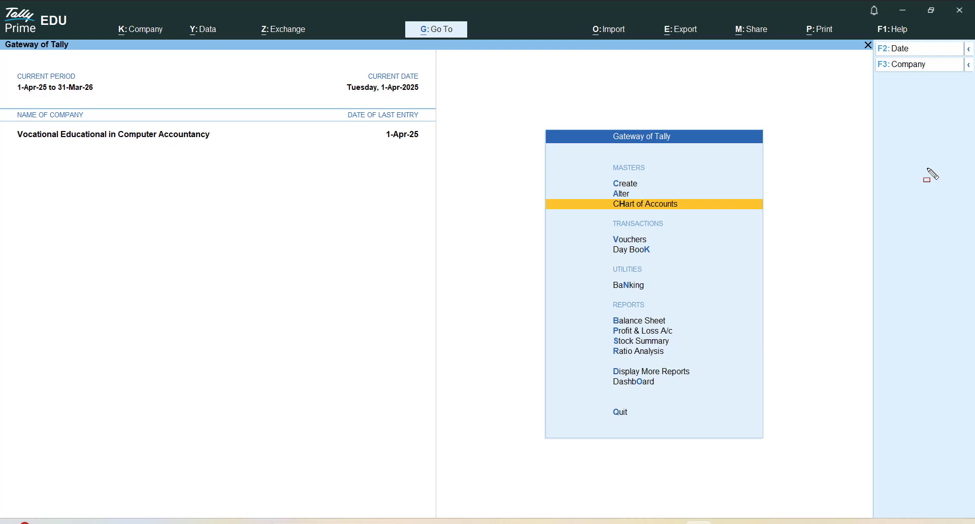
Reopen the Stock Groups list from the Chart of Accounts
{"action": "key", "text": "Up"}
{"action": "key", "text": "Down"}
{"action": "key", "text": "Return"}
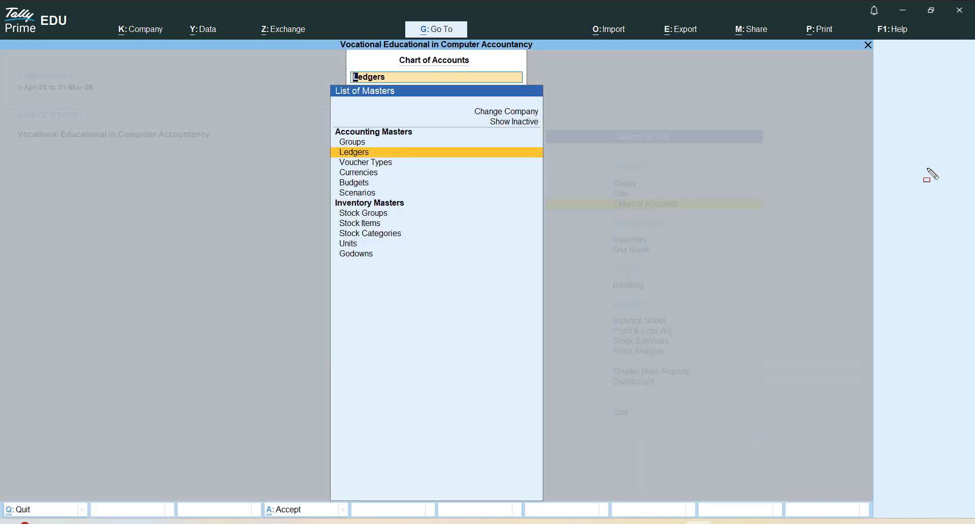
{"action": "key", "text": "Down"}
{"action": "key", "text": "Down"}
{"action": "key", "text": "Down"}
{"action": "key", "text": "Down"}
{"action": "key", "text": "Down"}
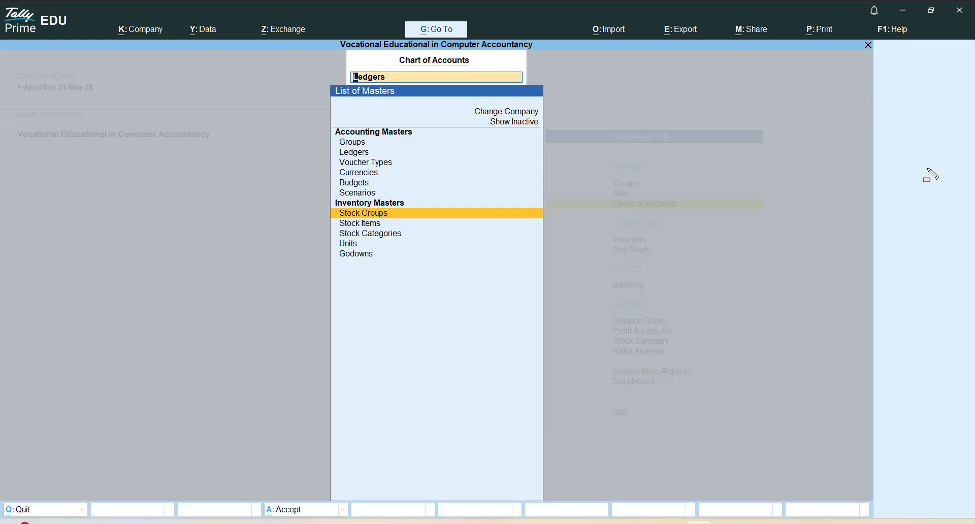
{"action": "key", "text": "Return"}
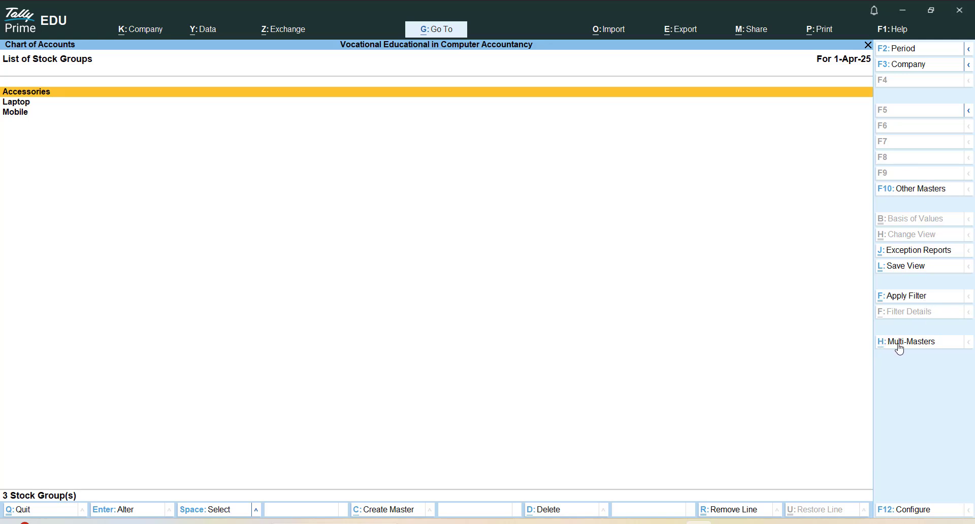
Open the Multi Stock Group Creation screen through the Multi-Masters option Multi Create
{"action": "key", "text": "ctrl+2"}
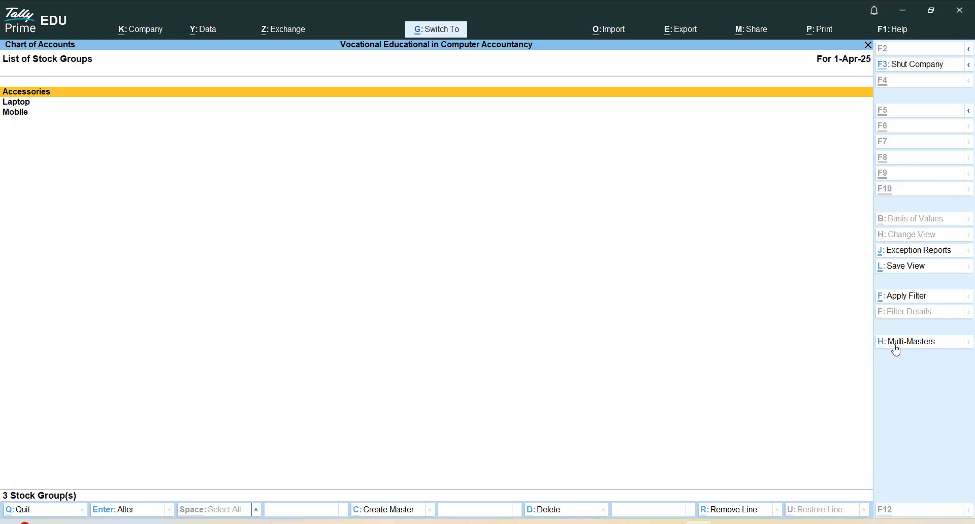
{"action": "left_click_drag", "start_coordinate": [849, 318], "coordinate": [956, 357]}
{"action": "key", "text": "Escape"}
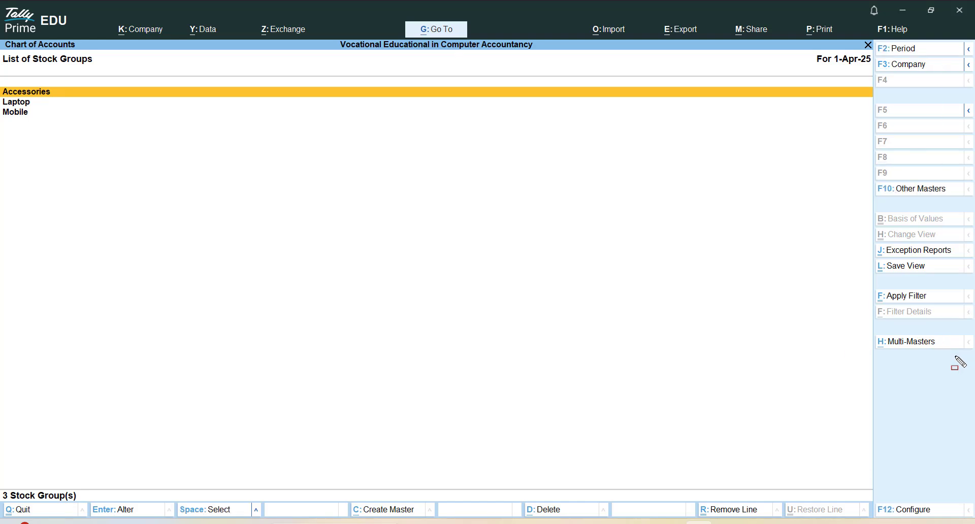
{"action": "key", "text": "alt+h"}
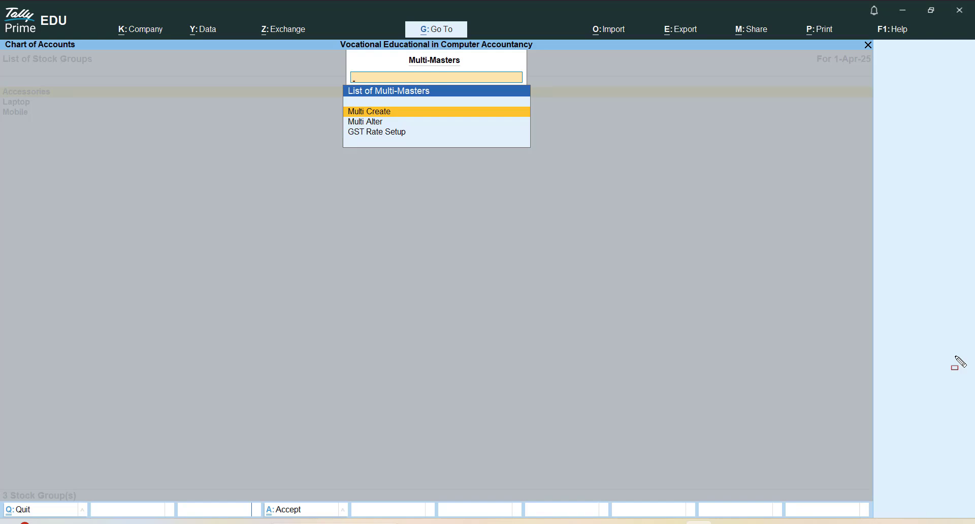
{"action": "key", "text": "Return"}
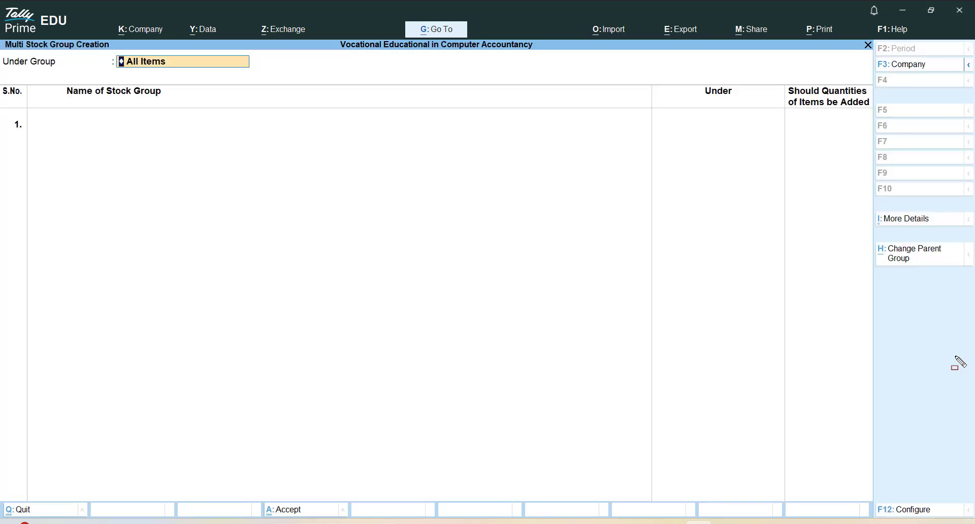
{"action": "key", "text": "ctrl"}
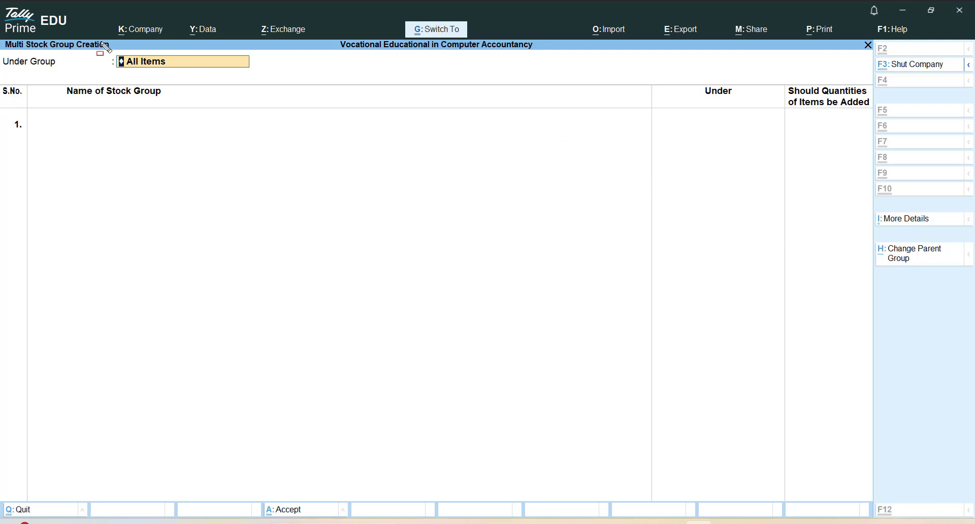
{"action": "mouse_move", "coordinate": [93, 50]}
{"action": "left_mouse_down"}
{"action": "mouse_move", "coordinate": [279, 96]}
{"action": "mouse_move", "coordinate": [279, 80]}
{"action": "left_mouse_up"}
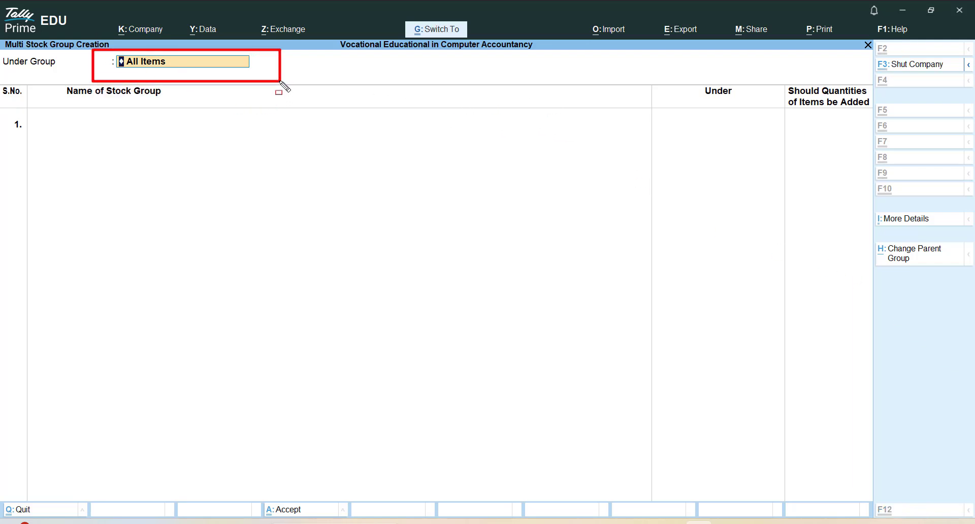
{"action": "key", "text": "Escape"}
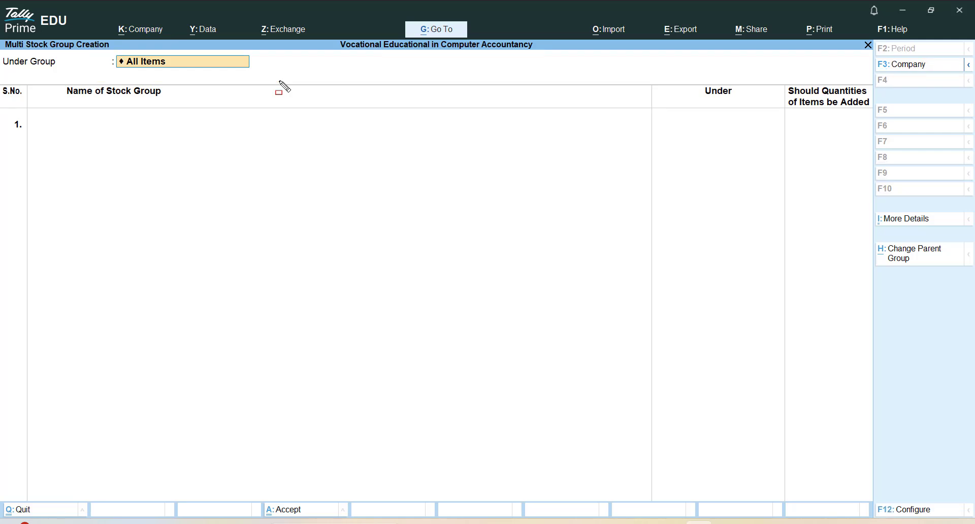
Set the Under Group of the multi stock group creation to Mobile
{"action": "key", "text": "Return"}
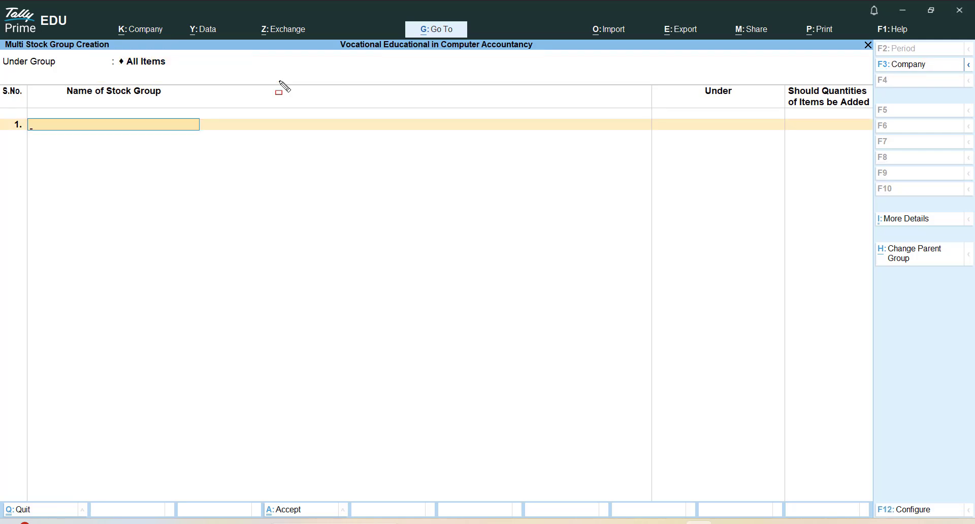
{"action": "key", "text": "BackSpace"}
{"action": "key", "text": "Down"}
{"action": "key", "text": "Down"}
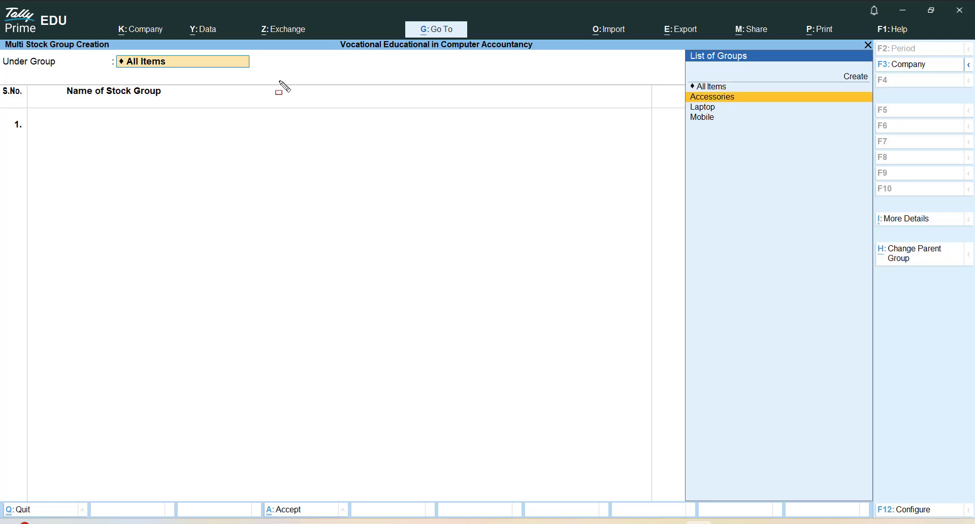
{"action": "key", "text": "ctrl"}
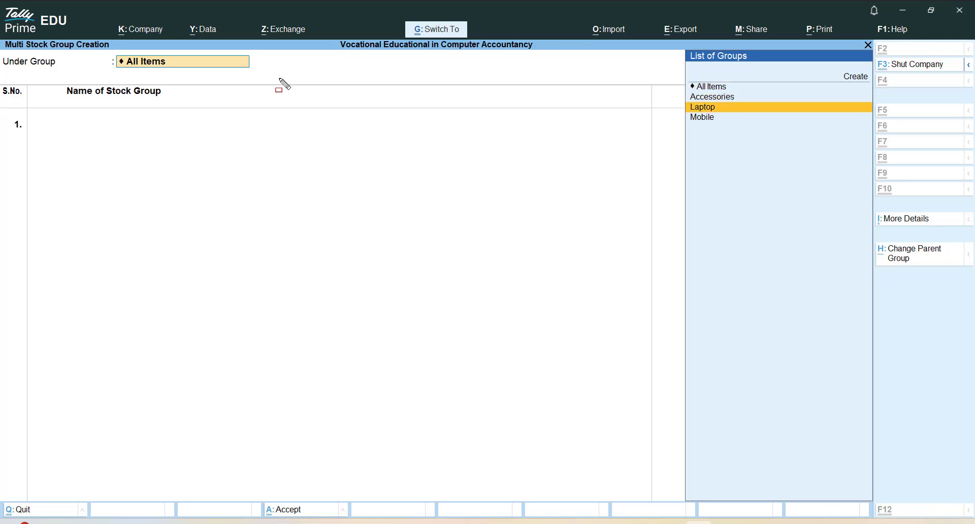
{"action": "mouse_move", "coordinate": [665, 45]}
{"action": "left_mouse_down"}
{"action": "mouse_move", "coordinate": [845, 95]}
{"action": "mouse_move", "coordinate": [870, 140]}
{"action": "left_mouse_up"}
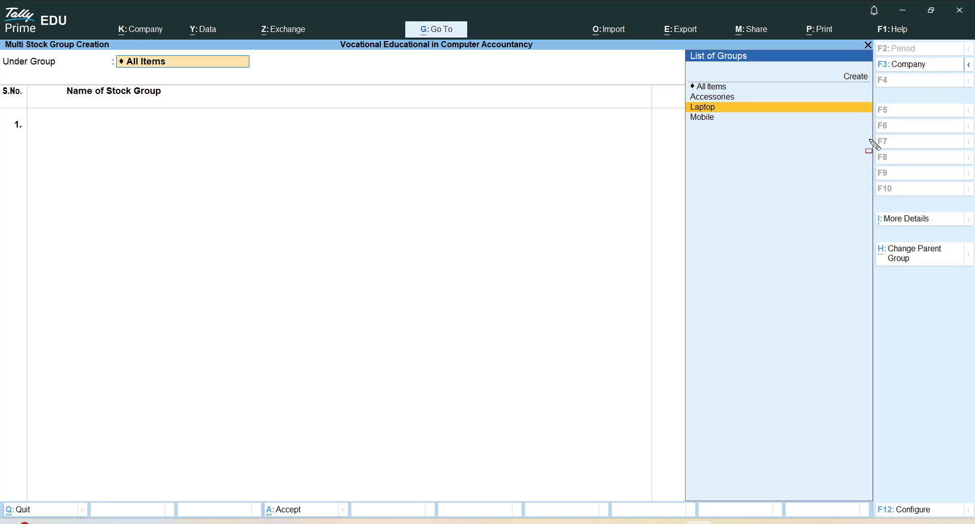
{"action": "key", "text": "Down"}
{"action": "key", "text": "Return"}
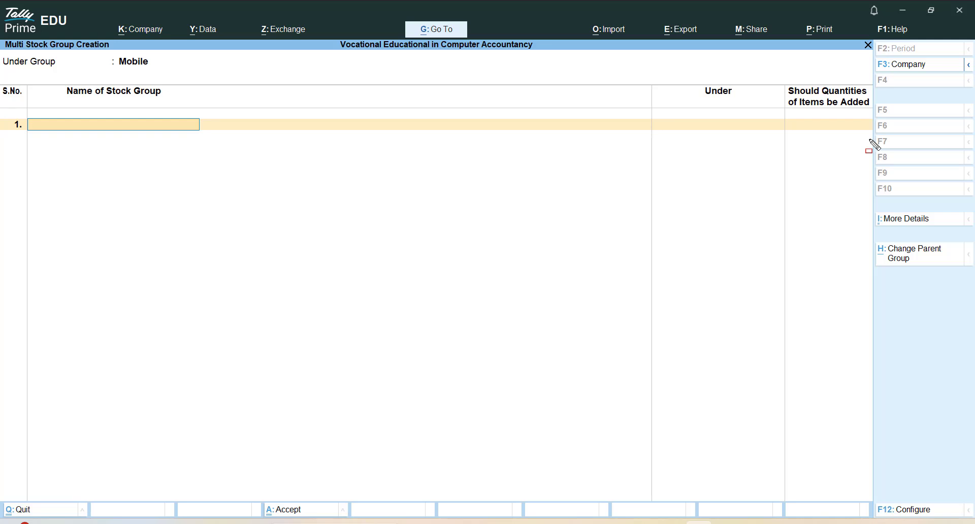
Enter Sumsum Phone as the first stock group under Mobile, with quantities of items added set to Yes
{"action": "type", "text": "Sum"}
{"action": "type", "text": "sun"}
{"action": "type", "text": " Phon"}
{"action": "type", "text": "e"}
{"action": "key", "text": "BackSpace"}
{"action": "key", "text": "BackSpace"}
{"action": "key", "text": "BackSpace"}
{"action": "key", "text": "BackSpace"}
{"action": "key", "text": "BackSpace"}
{"action": "key", "text": "BackSpace"}
{"action": "key", "text": "BackSpace"}
{"action": "type", "text": "m Phone"}
{"action": "key", "text": "Return"}
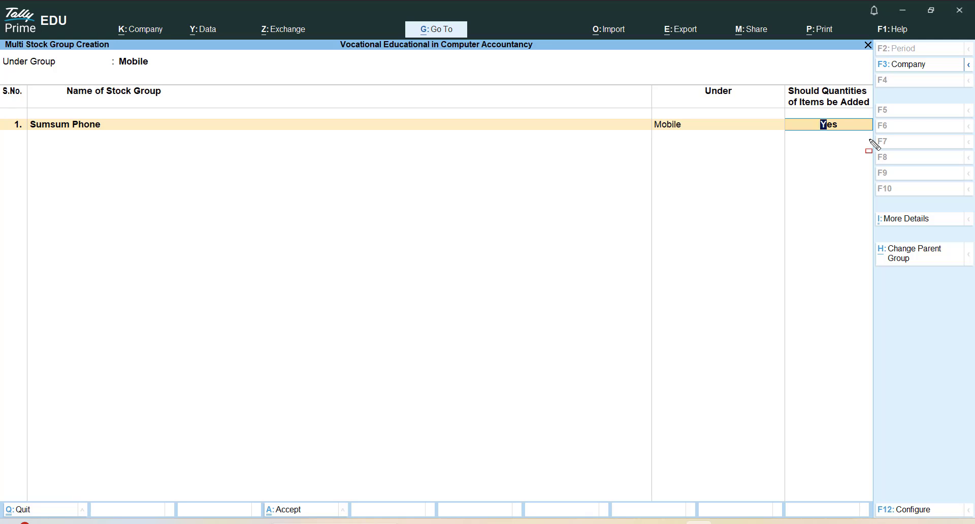
{"action": "key", "text": "Return"}
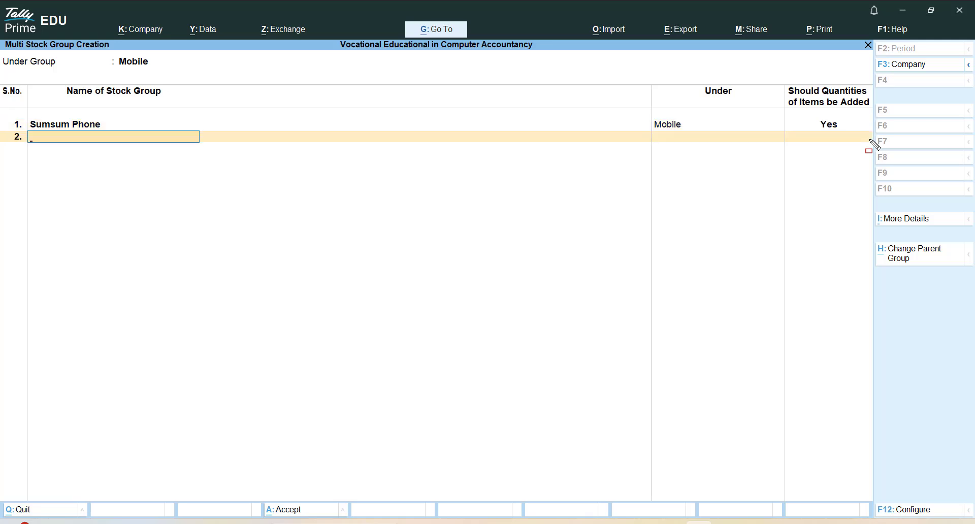
Enter Apple as the second stock group under Mobile, with quantities of items added set to Yes
{"action": "type", "text": "Apple"}
{"action": "key", "text": "Return"}
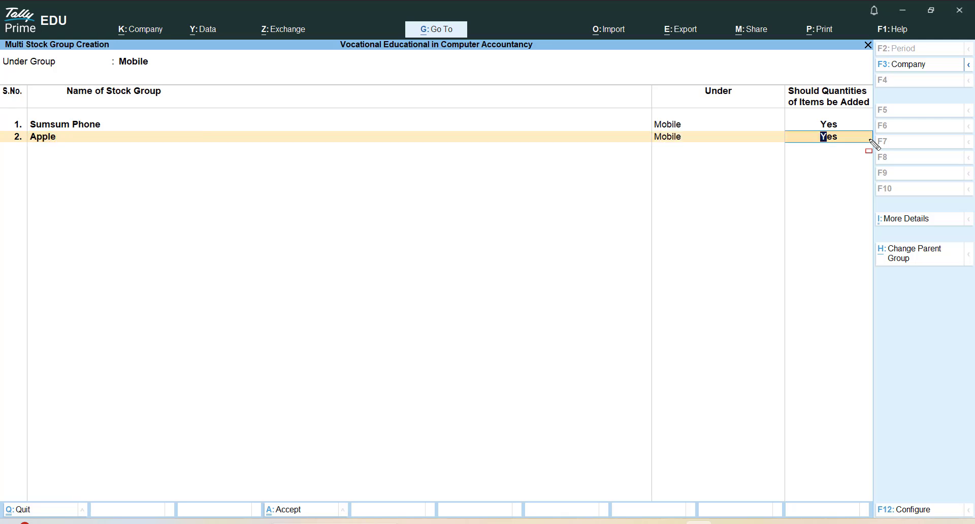
{"action": "key", "text": "Return"}
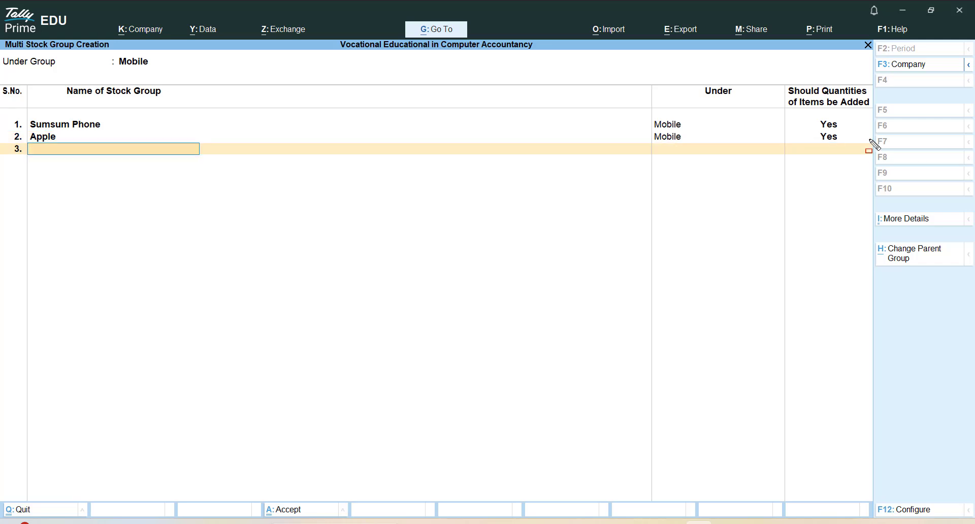
Enter Vivo as the third stock group under Mobile and save the multi stock group creation
{"action": "type", "text": "Vico"}
{"action": "key", "text": "BackSpace"}
{"action": "key", "text": "BackSpace"}
{"action": "type", "text": "vo"}
{"action": "key", "text": "Return"}
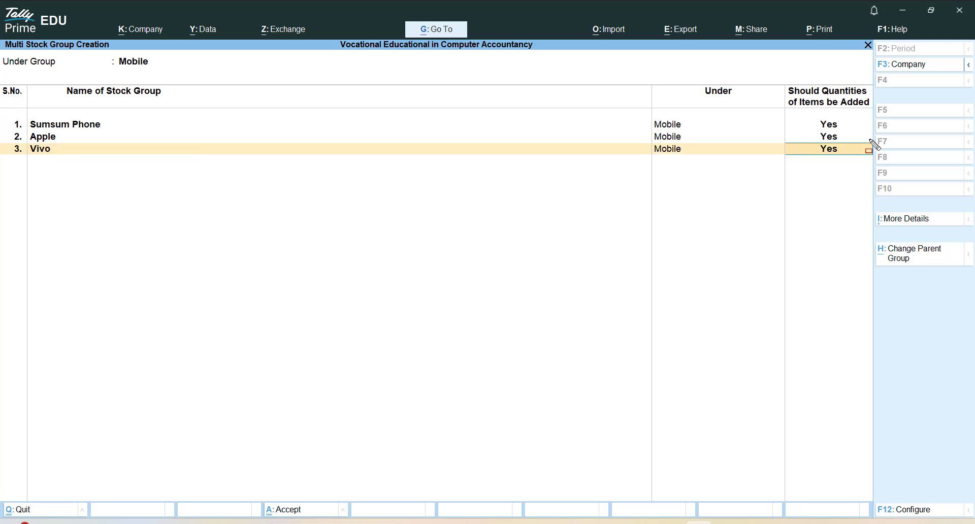
{"action": "key", "text": "ctrl"}
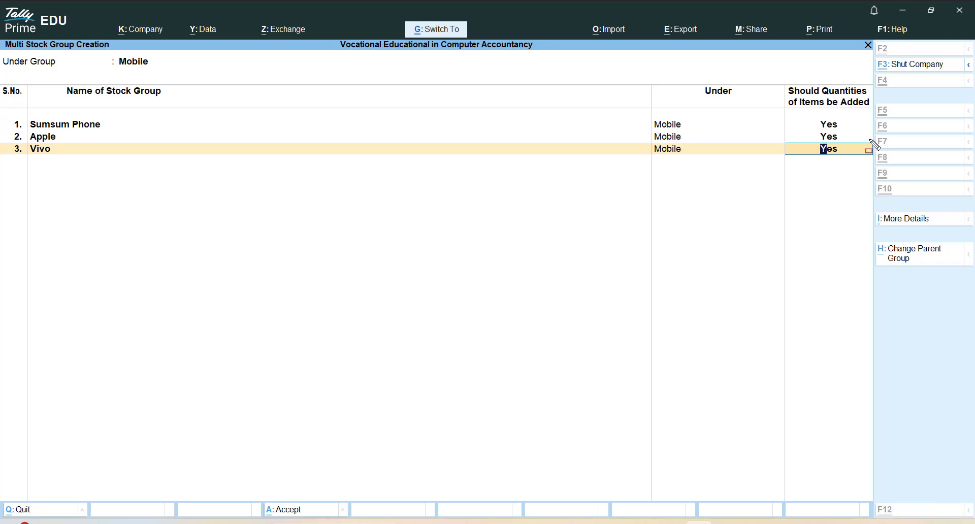
{"action": "mouse_move", "coordinate": [1, 49]}
{"action": "left_mouse_down"}
{"action": "mouse_move", "coordinate": [863, 272]}
{"action": "mouse_move", "coordinate": [842, 195]}
{"action": "mouse_move", "coordinate": [876, 201]}
{"action": "left_mouse_up"}
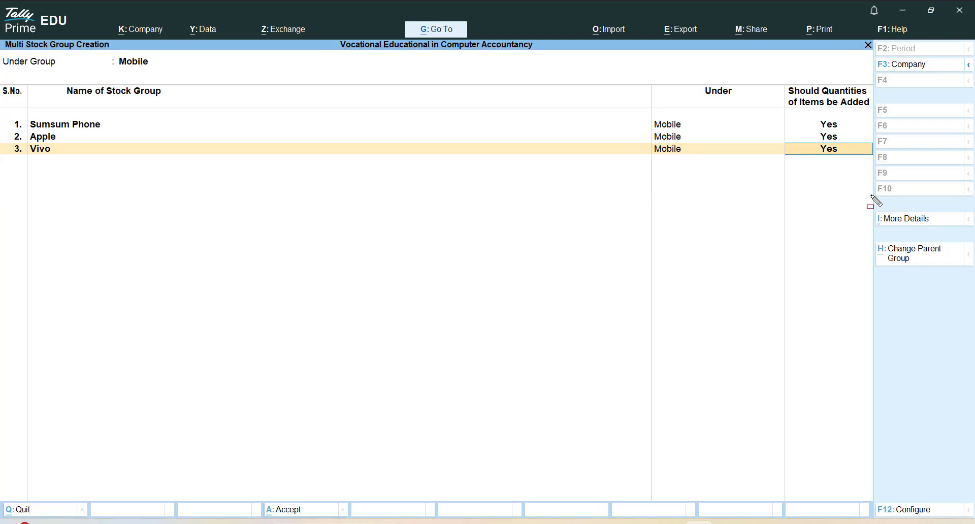
{"action": "key", "text": "ctrl+a"}
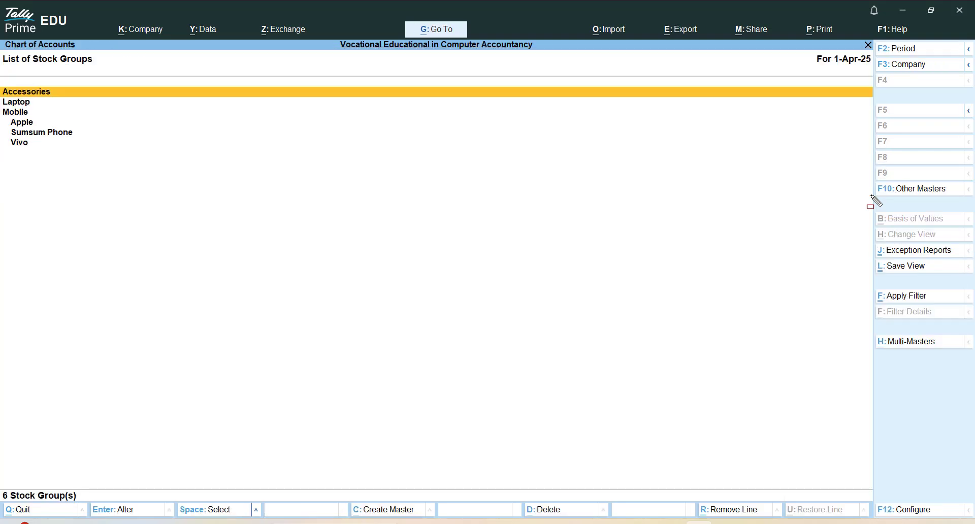
Examine the Mobile group and the groups nested under it in the List of Stock Groups
{"action": "key", "text": "Down"}
{"action": "key", "text": "Down"}
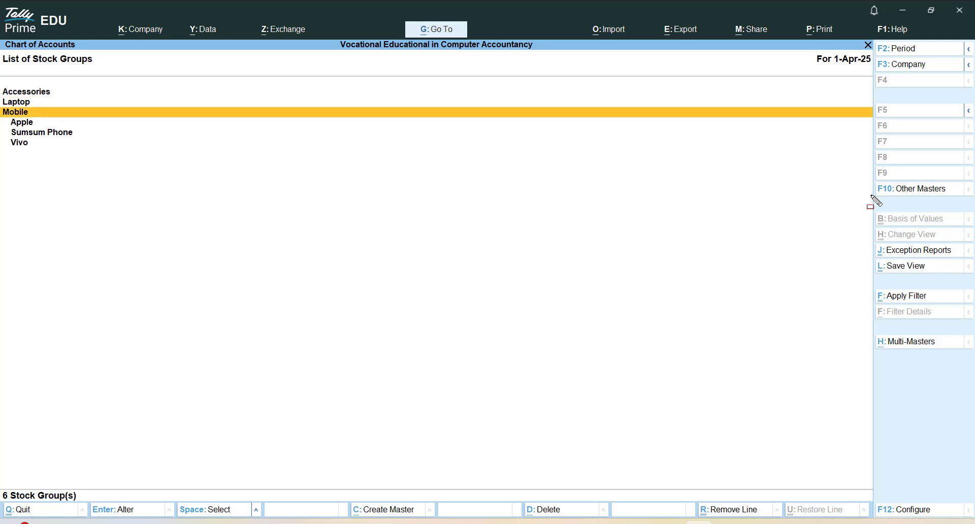
{"action": "key", "text": "Down"}
{"action": "key", "text": "Down"}
{"action": "key", "text": "Down"}
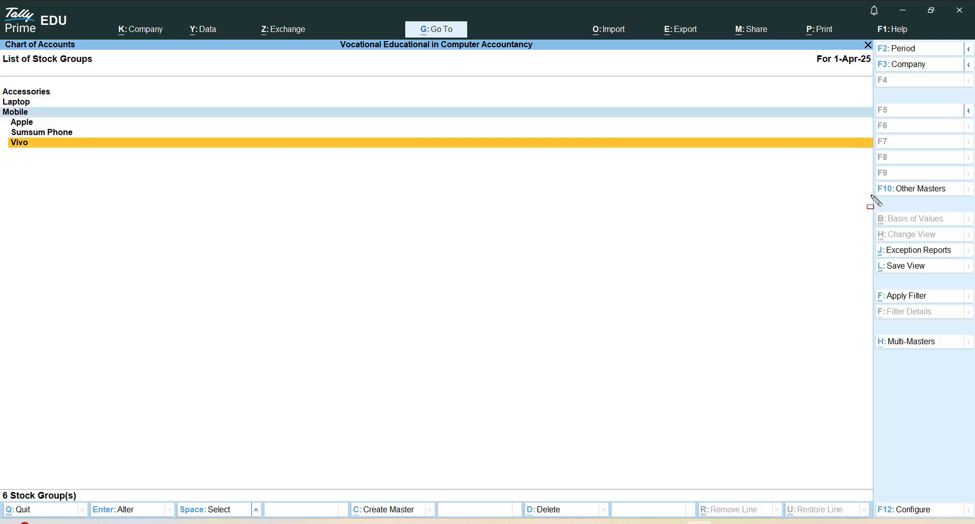
{"action": "key", "text": "Up"}
{"action": "key", "text": "Up"}
{"action": "key", "text": "Up"}
{"action": "key", "text": "space"}
{"action": "key", "text": "space"}
{"action": "key", "text": "Up"}
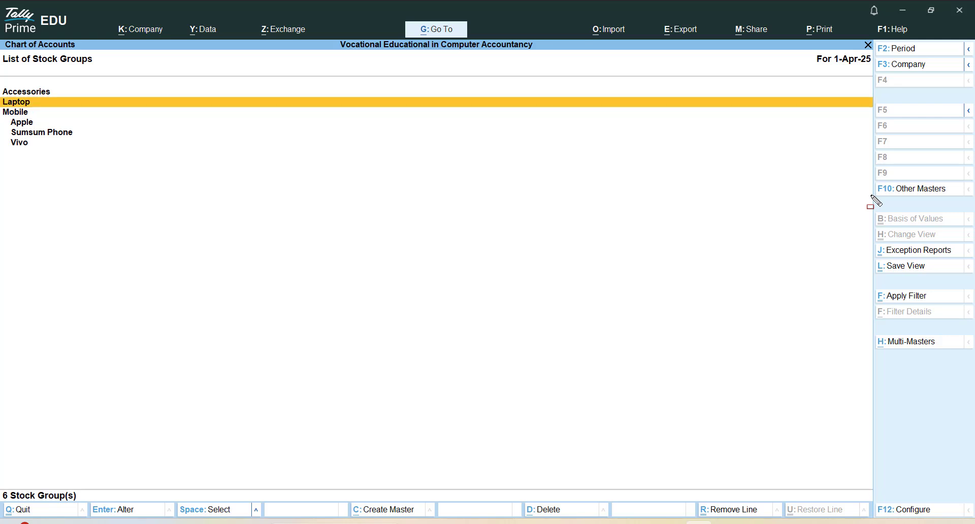
Open Multi Create for stock groups again and keep All Items as the Under Group
{"action": "key", "text": "alt+h"}
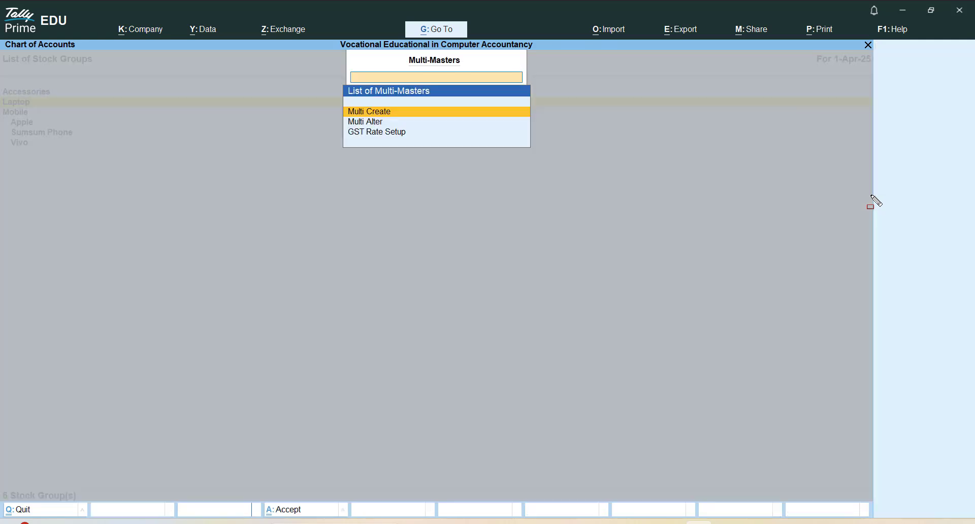
{"action": "key", "text": "Return"}
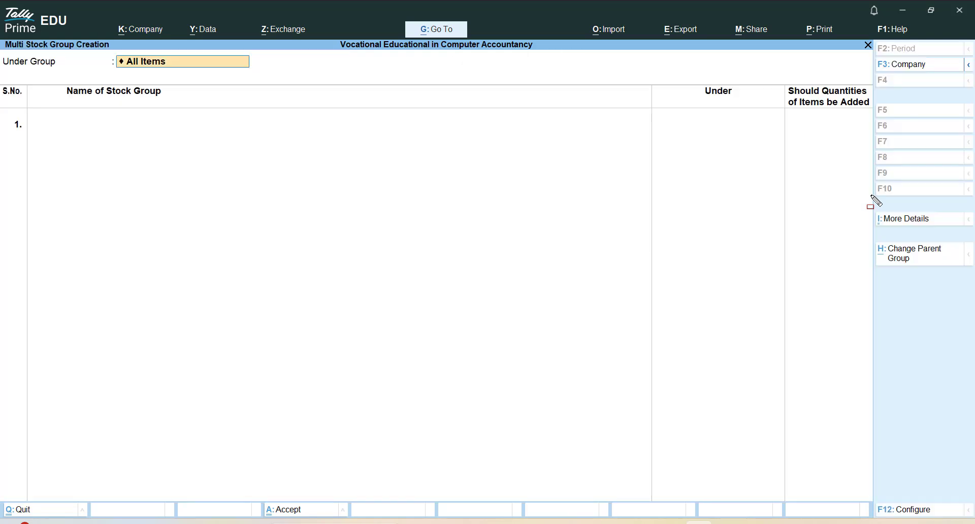
{"action": "key", "text": "Return"}
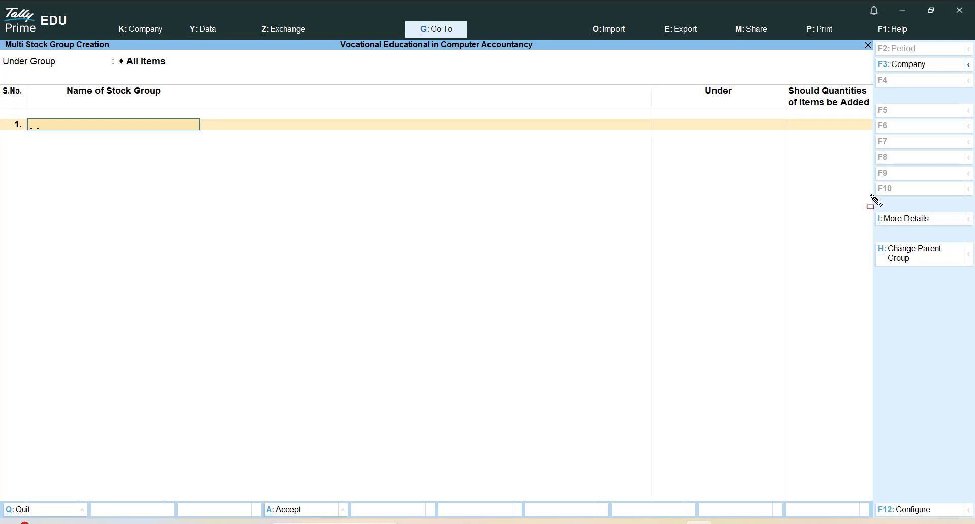
Enter Hp Laptop as the first stock group, placed under Laptop with quantities of items added set to Yes
{"action": "type", "text": "Hp Laptop"}
{"action": "key", "text": "Return"}
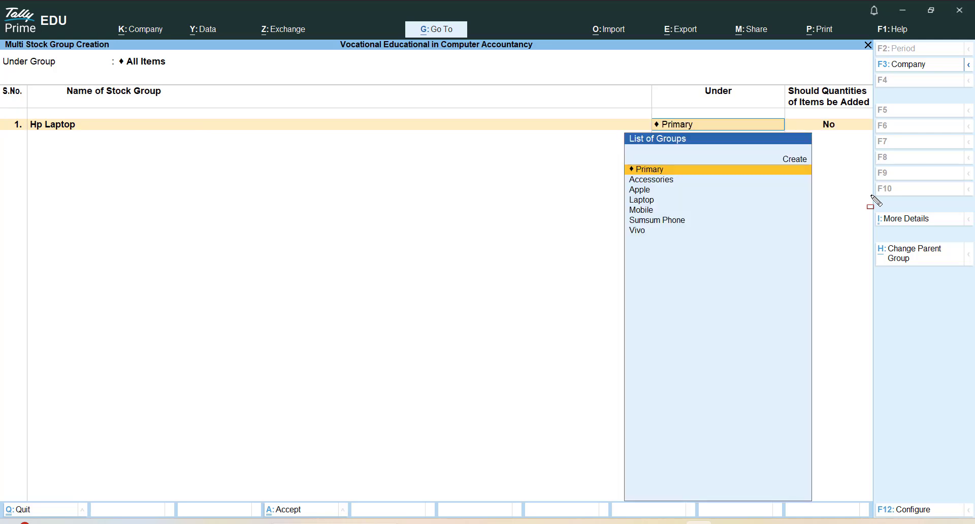
{"action": "key", "text": "Down"}
{"action": "key", "text": "Down"}
{"action": "key", "text": "Down"}
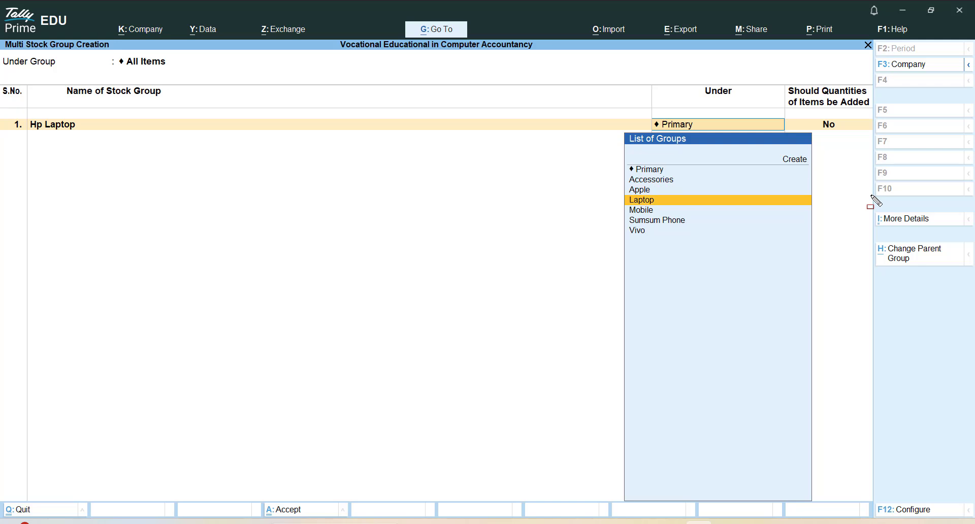
{"action": "key", "text": "Return"}
{"action": "key", "text": "Return"}
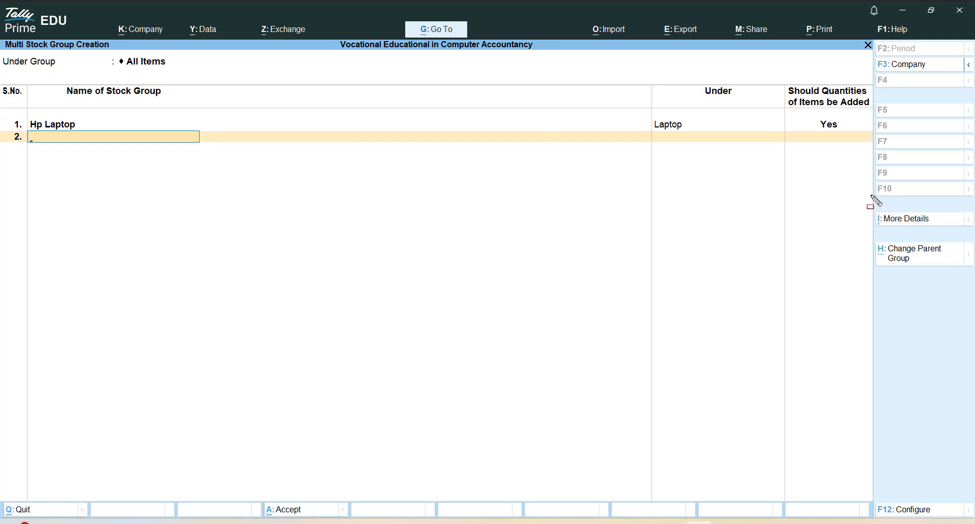
Enter Apple Laptop as the second stock group, placed under Laptop with quantities of items added set to Yes
{"action": "type", "text": "Apple Laptop"}
{"action": "key", "text": "Return"}
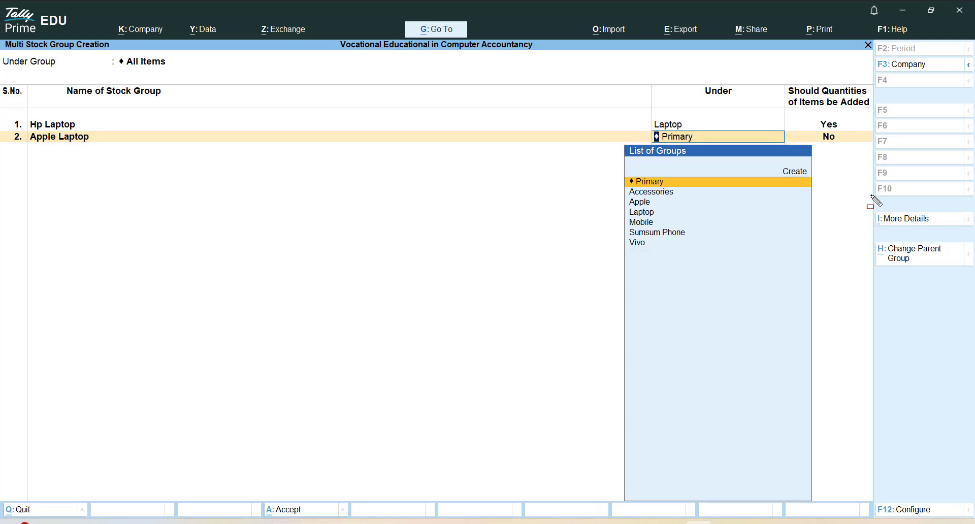
{"action": "key", "text": "Down"}
{"action": "key", "text": "Down"}
{"action": "key", "text": "Down"}
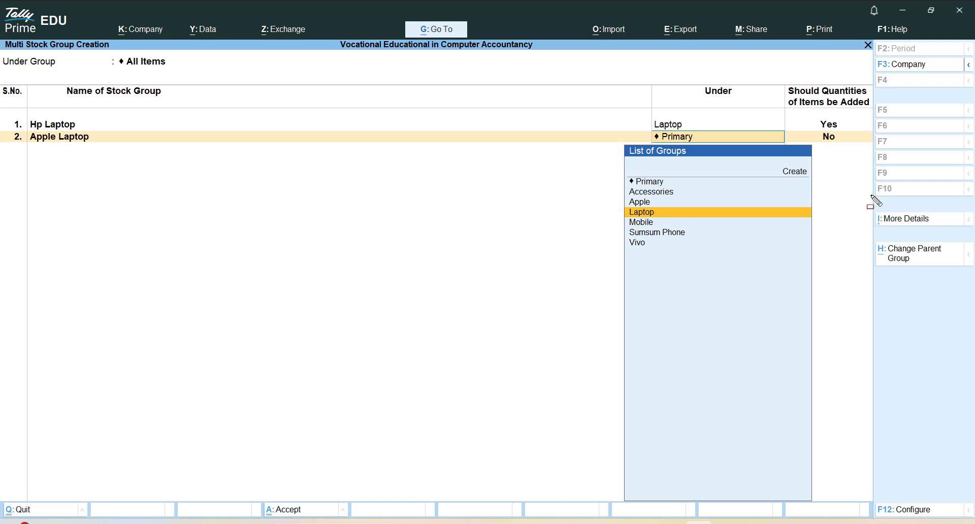
{"action": "key", "text": "Up"}
{"action": "key", "text": "Down"}
{"action": "key", "text": "Return"}
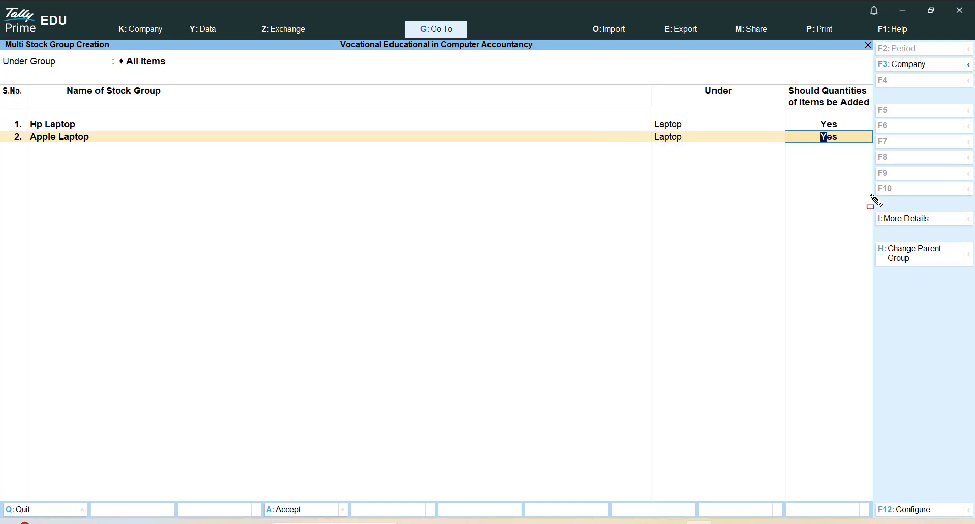
{"action": "key", "text": "Return"}
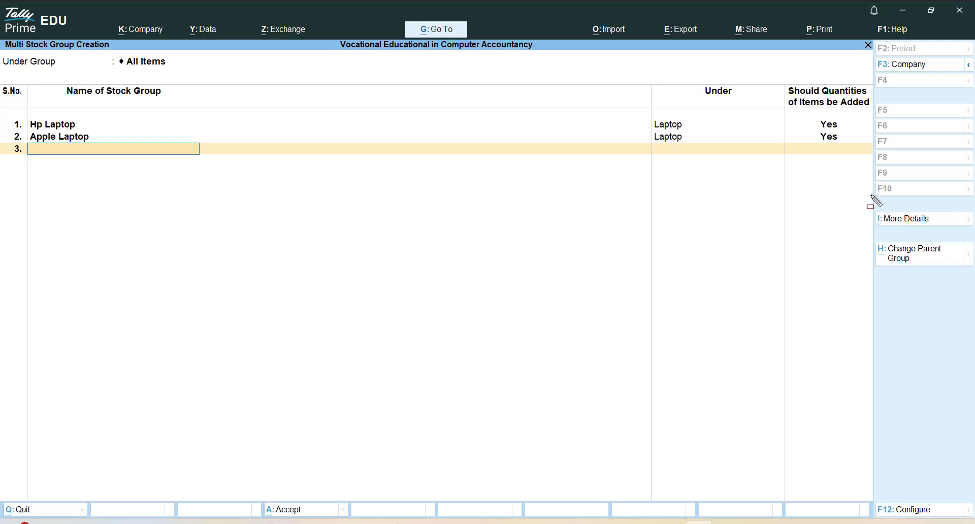
Enter Dell Laptop as the name of the third stock group
{"action": "type", "text": "Dell Laptop"}
{"action": "key", "text": "Return"}
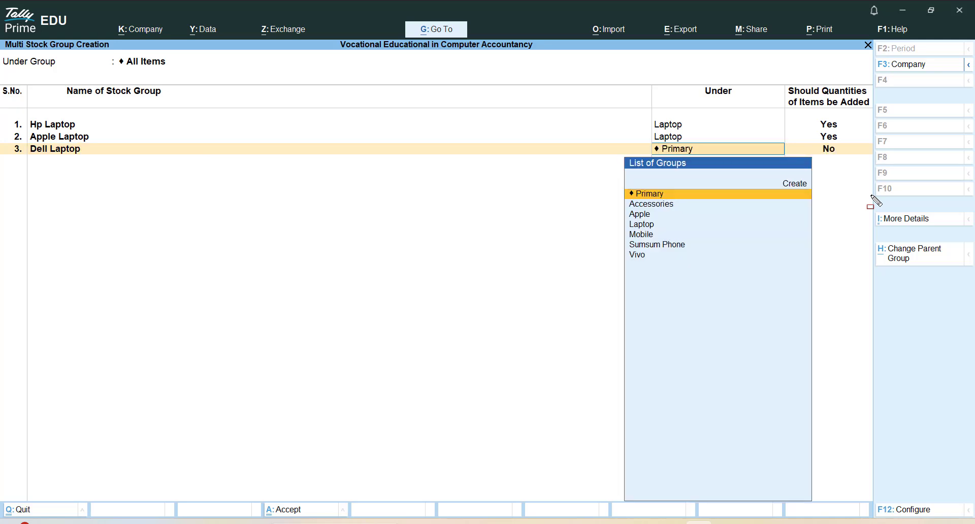
{"action": "key", "text": "Down"}
{"action": "key", "text": "Down"}
{"action": "key", "text": "Down"}
{"action": "key", "text": "Down"}
{"action": "key", "text": "Up"}
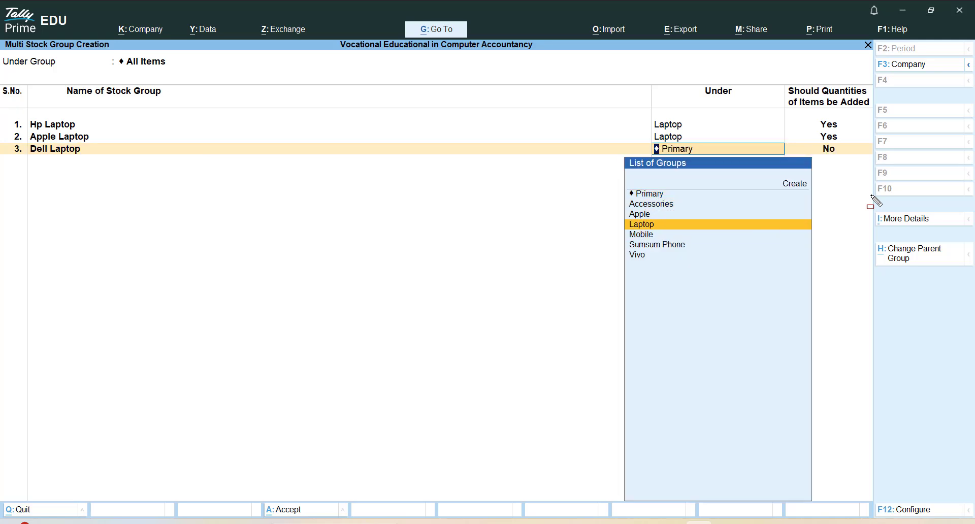
{"action": "key", "text": "Up"}
{"action": "key", "text": "Up"}
{"action": "key", "text": "Up"}
{"action": "key", "text": "Up"}
{"action": "key", "text": "Return"}
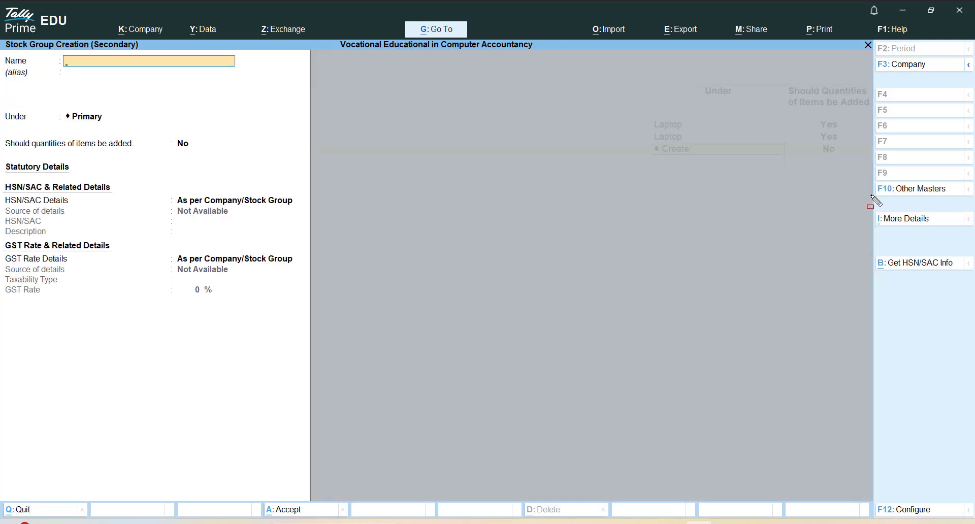
{"action": "key", "text": "Escape"}
{"action": "key", "text": "Return"}
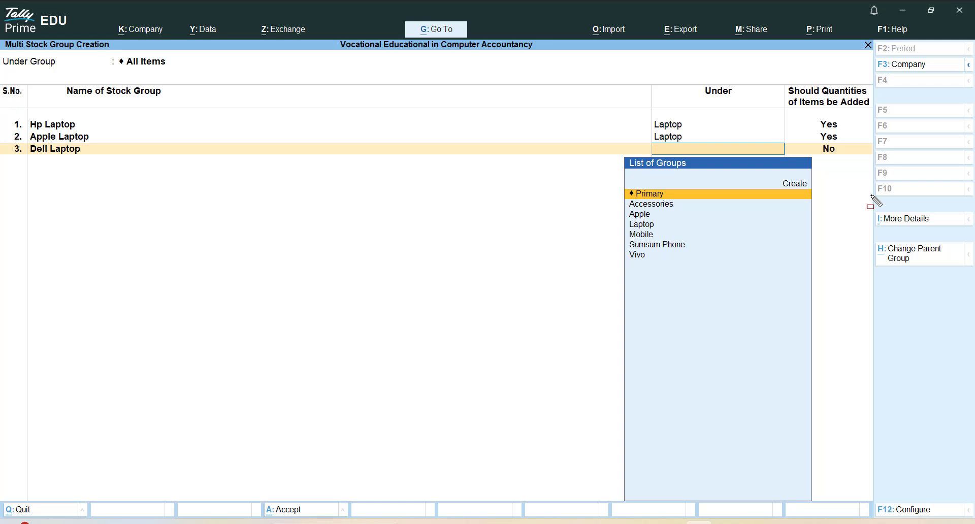
Place the Dell Laptop group under Laptop and accept Yes for adding quantities of items
{"action": "key", "text": "Down"}
{"action": "key", "text": "Down"}
{"action": "key", "text": "Down"}
{"action": "key", "text": "Down"}
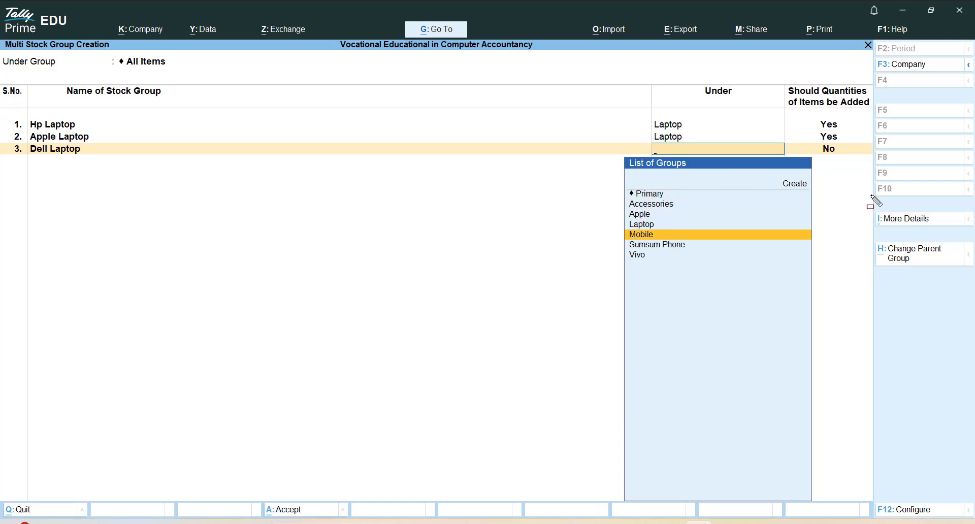
{"action": "key", "text": "Up"}
{"action": "key", "text": "Return"}
{"action": "key", "text": "Return"}
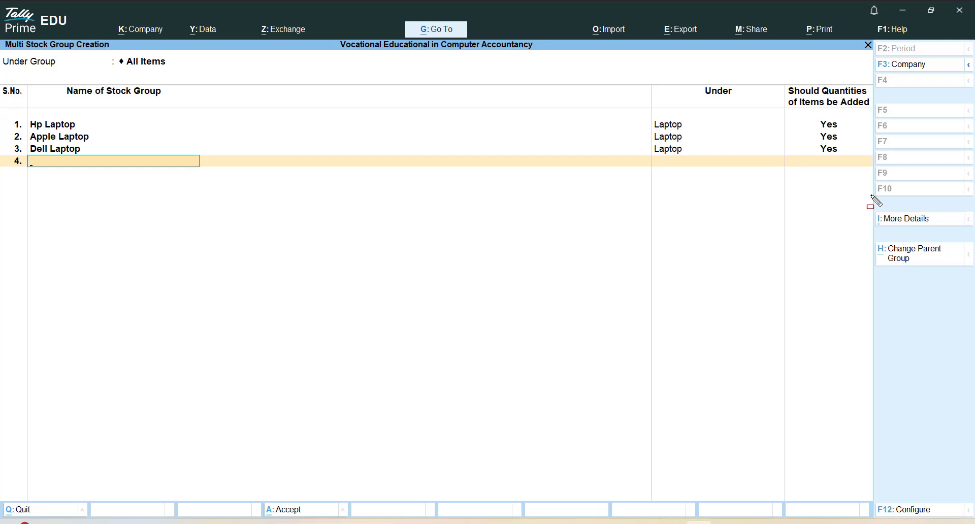
Enter Lenova Laptop as the fourth stock group, placed under Laptop with quantities of items added set to Yes
{"action": "type", "text": "Lenova Laptop"}
{"action": "key", "text": "Return"}
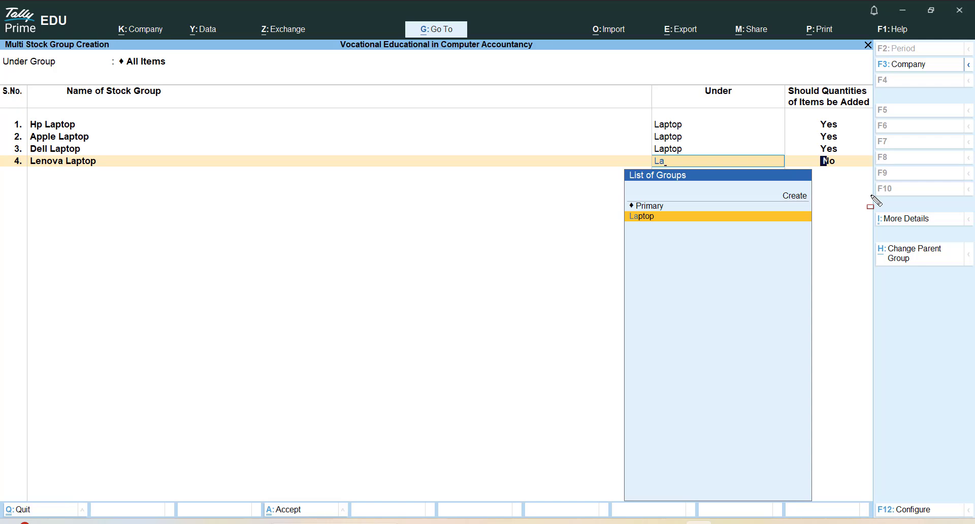
{"action": "key", "text": "Return"}
{"action": "type", "text": "y"}
{"action": "key", "text": "Return"}
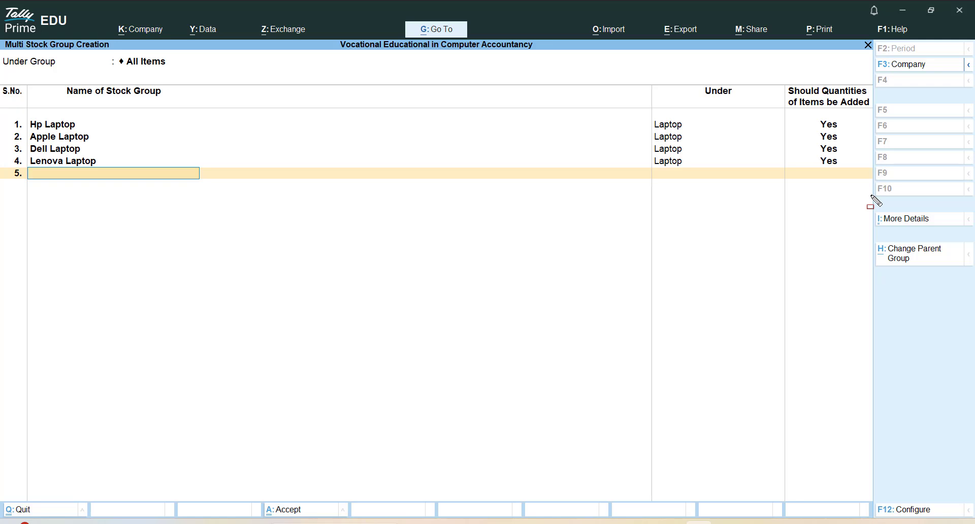
Enter Samsung Laptop as the fifth stock group, placed under Laptop with quantities of items added set to Yes
{"action": "type", "text": "Samsung Laptop"}
{"action": "key", "text": "Return"}
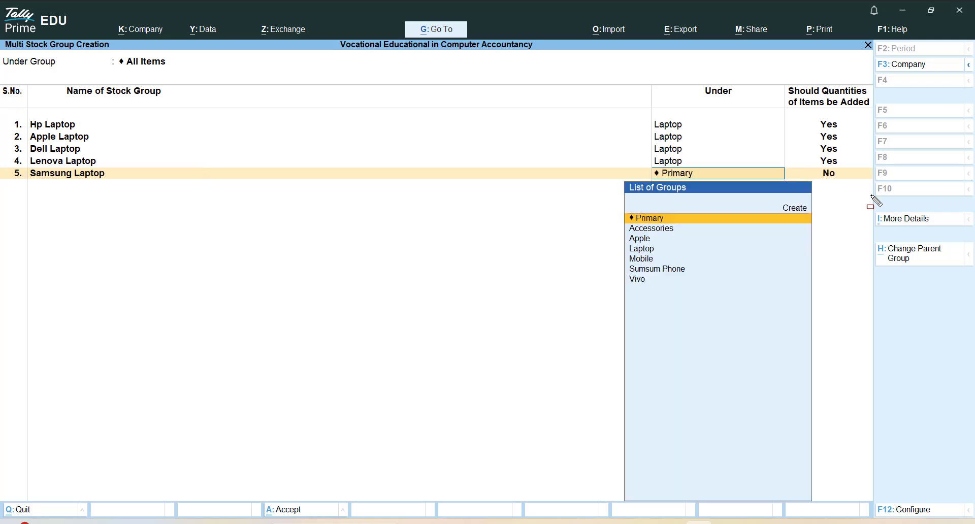
{"action": "type", "text": "La"}
{"action": "key", "text": "Return"}
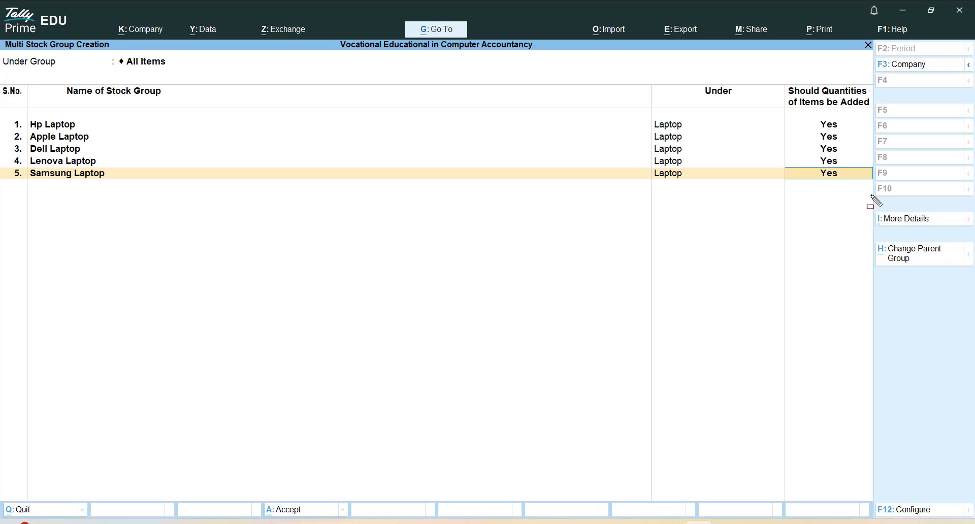
{"action": "key", "text": "Return"}
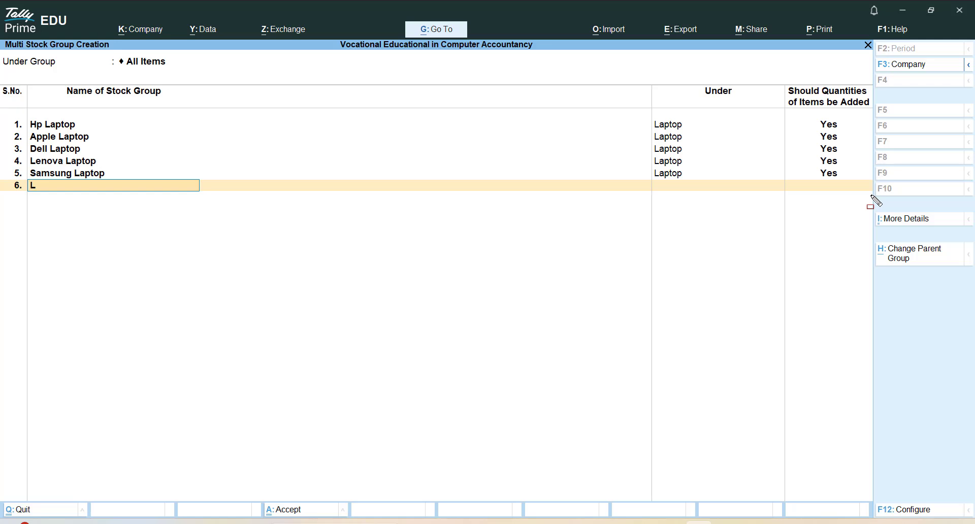
Enter LG Laptop as the sixth stock group under Laptop with quantities added, and save the whole set of groups
{"action": "type", "text": "LG Laptop"}
{"action": "key", "text": "Return"}
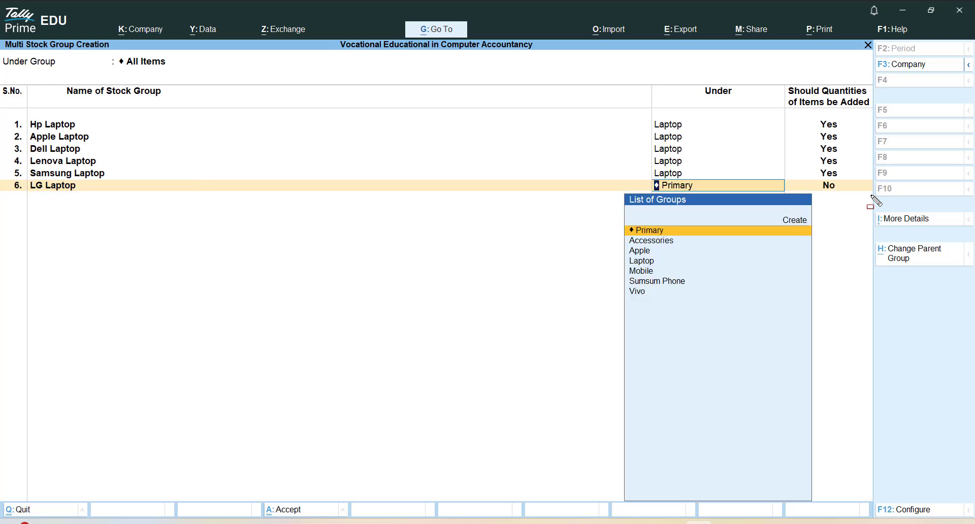
{"action": "type", "text": "La"}
{"action": "key", "text": "Return"}
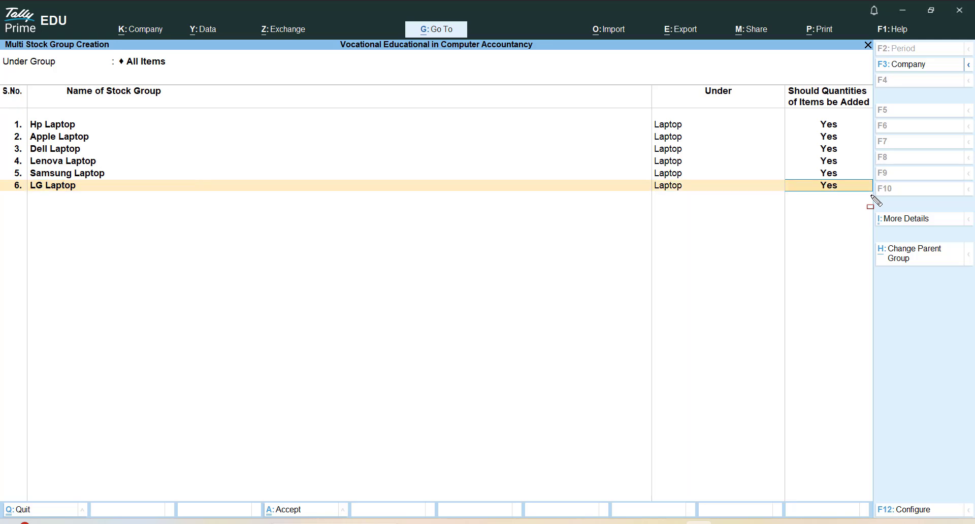
{"action": "key", "text": "ctrl+a"}
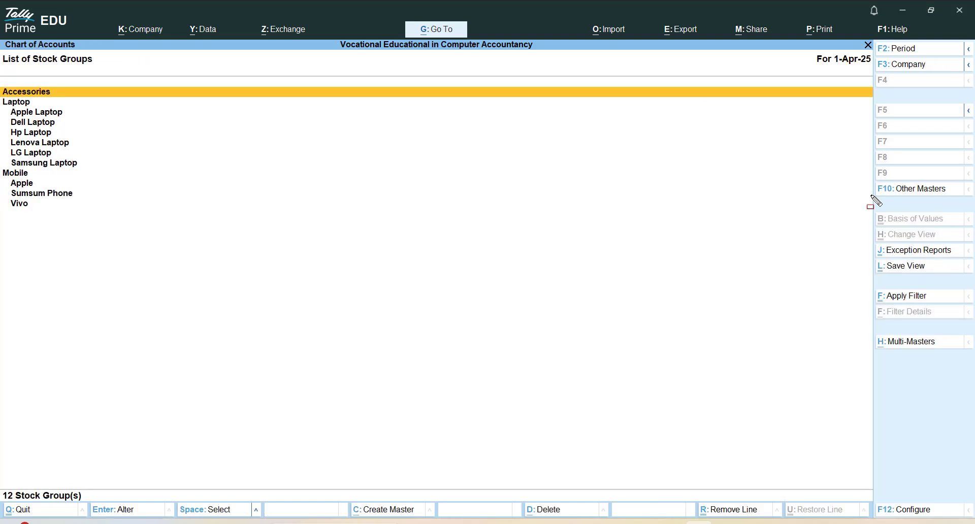
Examine how the laptop brand groups are arranged under Laptop in the list of stock groups
{"action": "key", "text": "Down"}
{"action": "key", "text": "Down"}
{"action": "key", "text": "Down"}
{"action": "key", "text": "Down"}
{"action": "key", "text": "Down"}
{"action": "key", "text": "Down"}
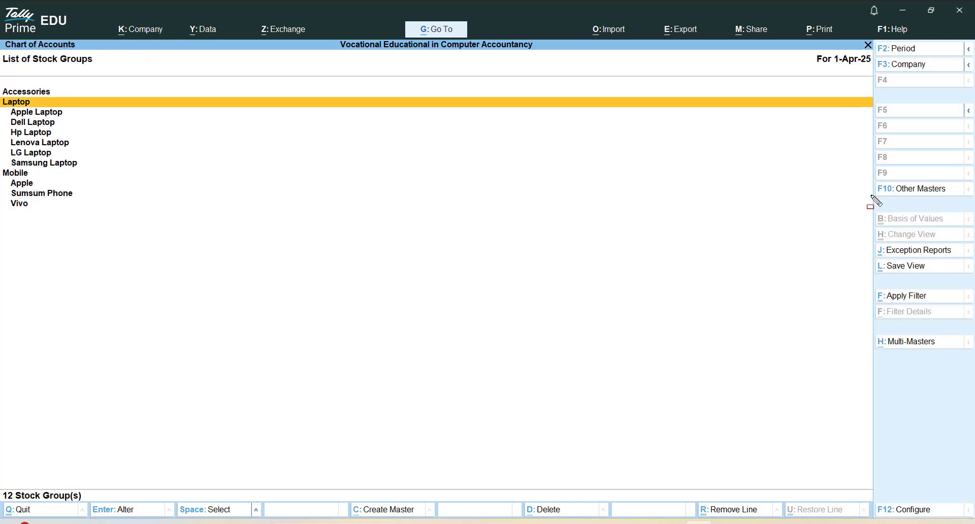
{"action": "key", "text": "Down"}
{"action": "key", "text": "Up"}
{"action": "key", "text": "Up"}
{"action": "key", "text": "Up"}
{"action": "key", "text": "Up"}
{"action": "key", "text": "Up"}
{"action": "key", "text": "Up"}
{"action": "key", "text": "Up"}
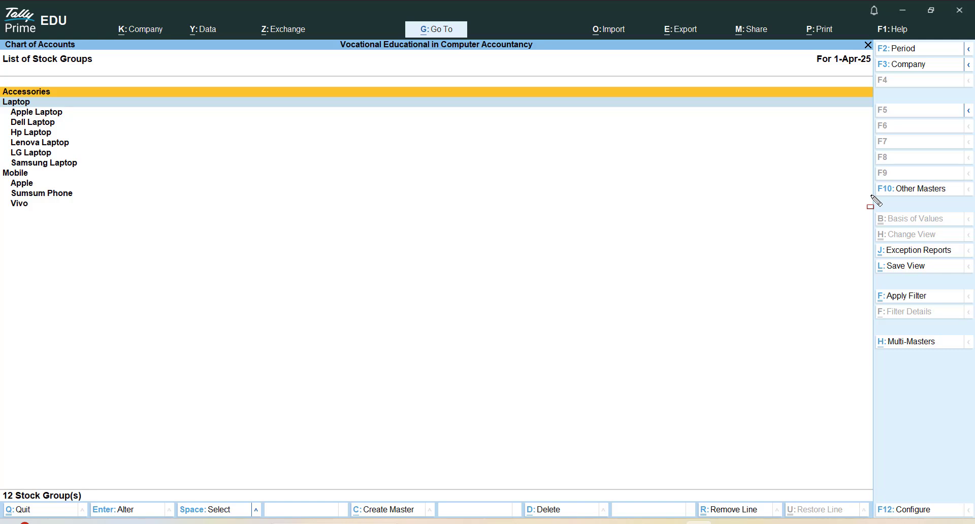
{"action": "key", "text": "Escape"}
{"action": "key", "text": "Down"}
{"action": "key", "text": "Up"}
Start a Multi Create of stock groups with Accessories chosen as the parent group
{"action": "left_click", "coordinate": [904, 344]}
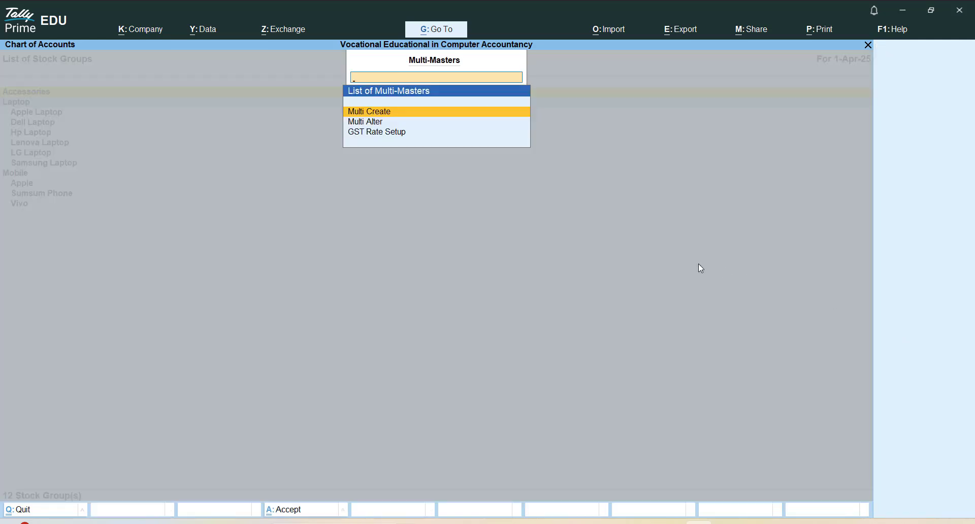
{"action": "key", "text": "Return"}
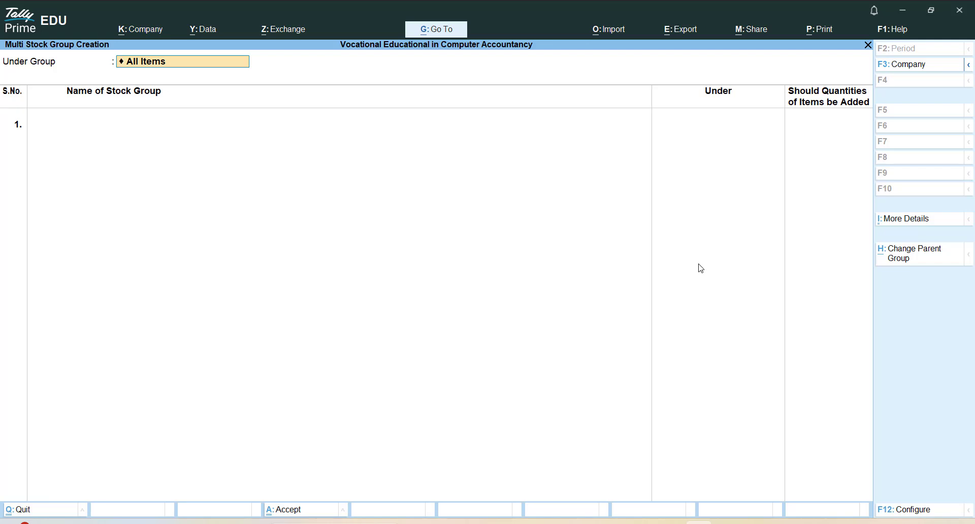
{"action": "key", "text": "space"}
{"action": "key", "text": "Down"}
{"action": "key", "text": "Down"}
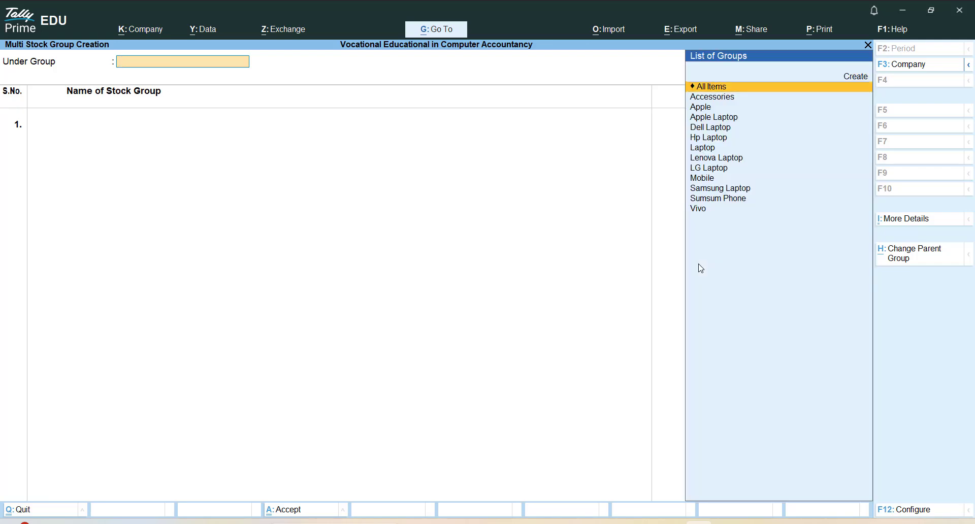
{"action": "key", "text": "Down"}
{"action": "key", "text": "Return"}
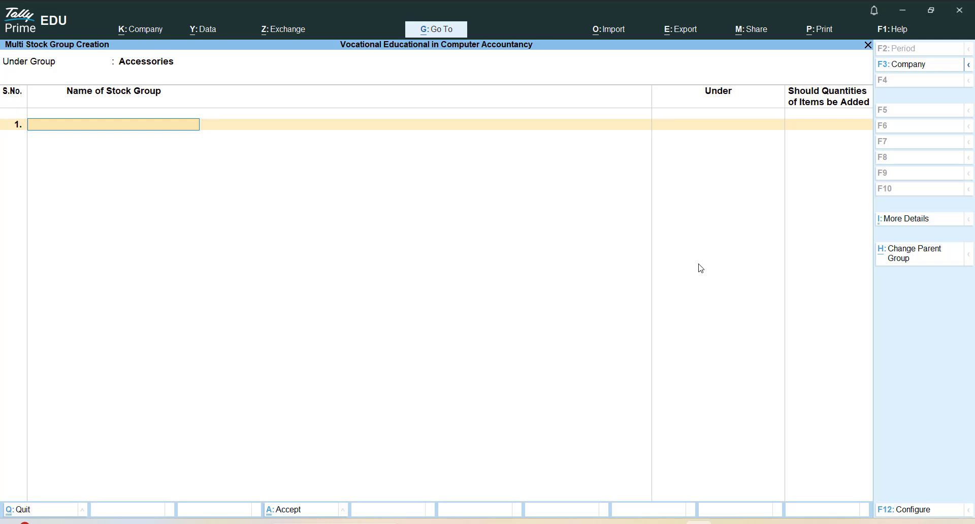
Enter Battery as the first stock group under Accessories, accepting Yes for adding quantities of items
{"action": "type", "text": "Bett"}
{"action": "key", "text": "BackSpace"}
{"action": "type", "text": "attery"}
{"action": "key", "text": "Return"}
Enter Cleaner as the second Accessories stock group, accepting Yes for adding quantities of items
{"action": "key", "text": "Return"}
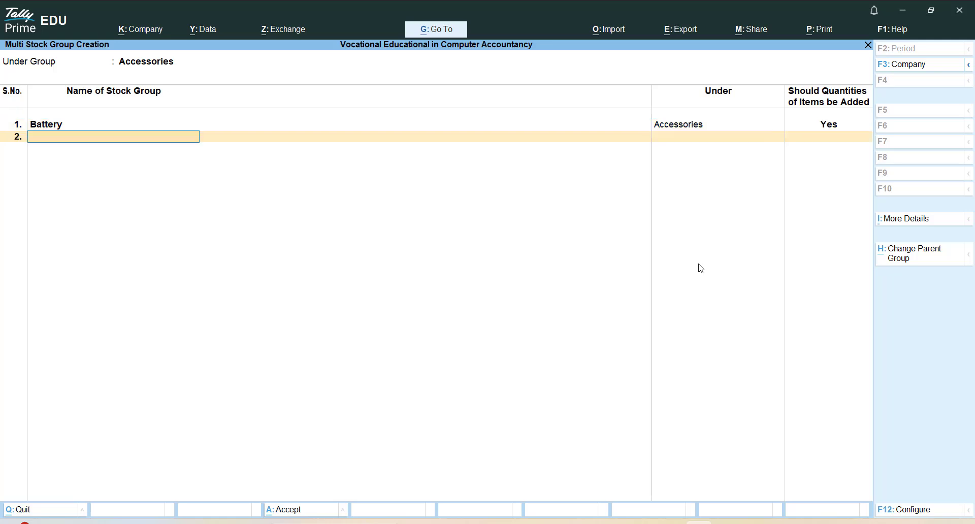
{"action": "type", "text": "Cleaner"}
{"action": "key", "text": "Return"}
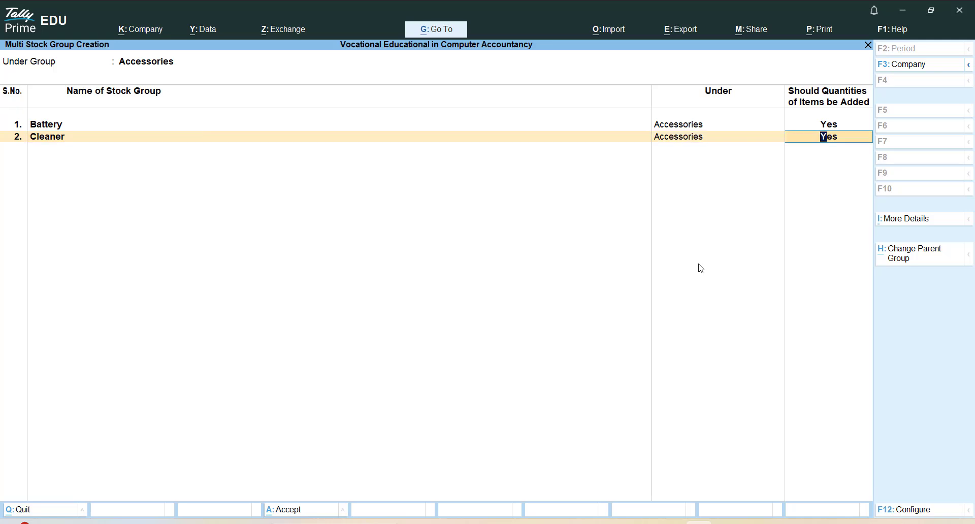
{"action": "key", "text": "Return"}
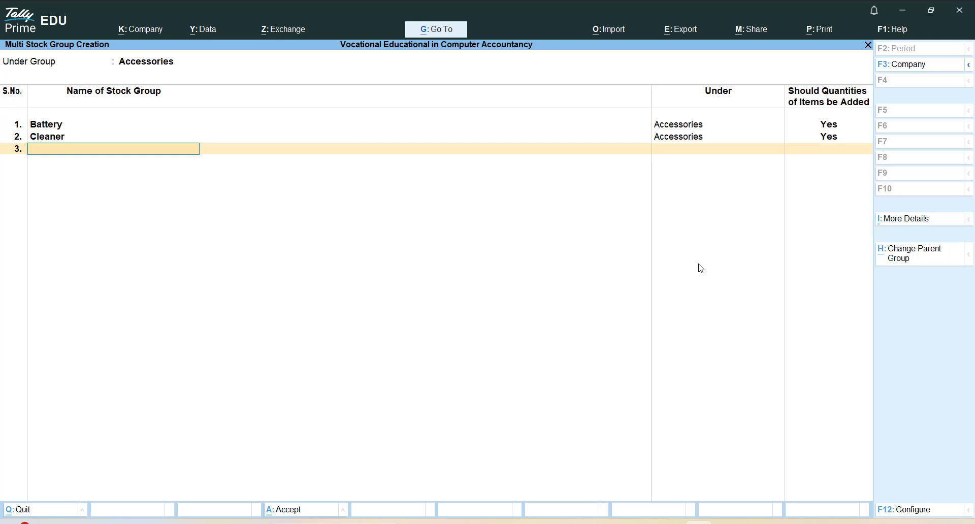
Enter Keyboads as the third Accessories stock group, accepting Yes for adding quantities of items
{"action": "type", "text": "Keyboads"}
{"action": "key", "text": "Return"}
{"action": "key", "text": "Return"}
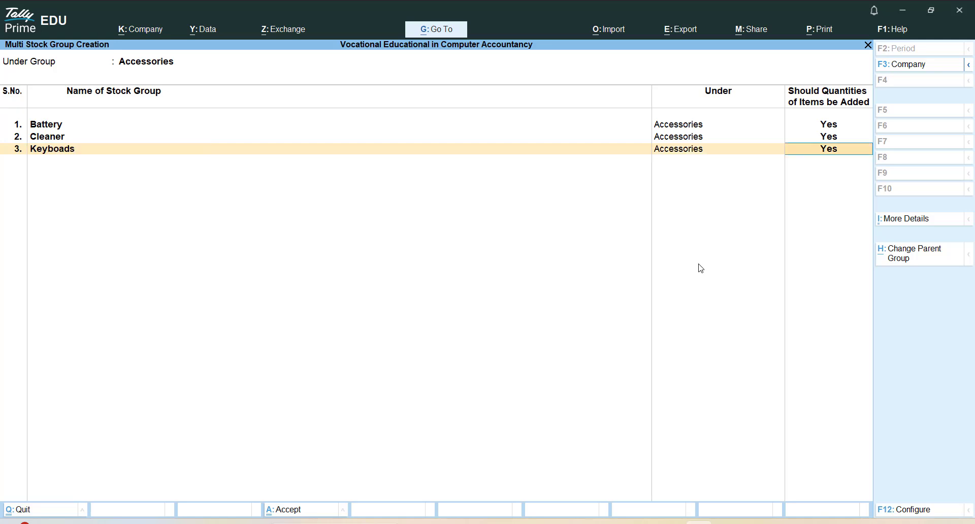
{"action": "key", "text": "Return"}
Enter Mouse as the fourth Accessories stock group, accepting Yes for adding quantities of items
{"action": "type", "text": "Mouse"}
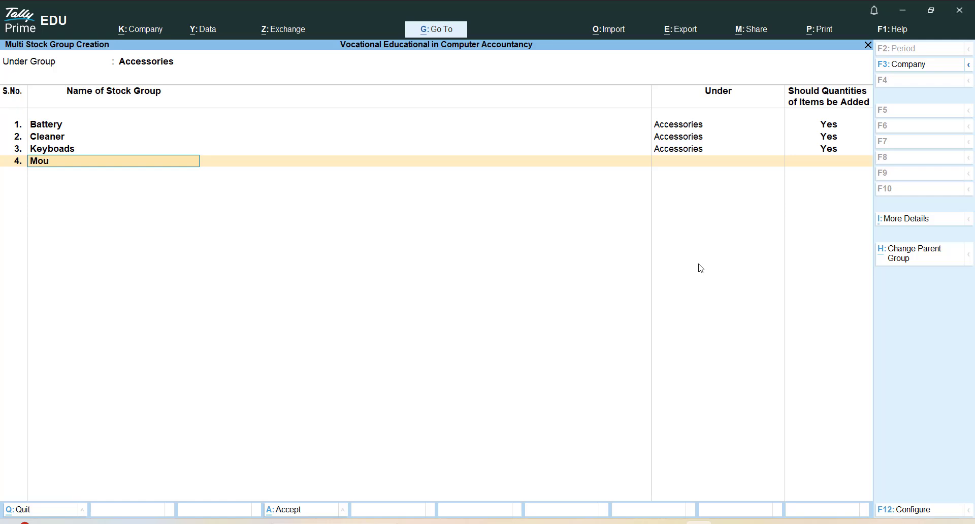
{"action": "key", "text": "Return"}
{"action": "key", "text": "Return"}
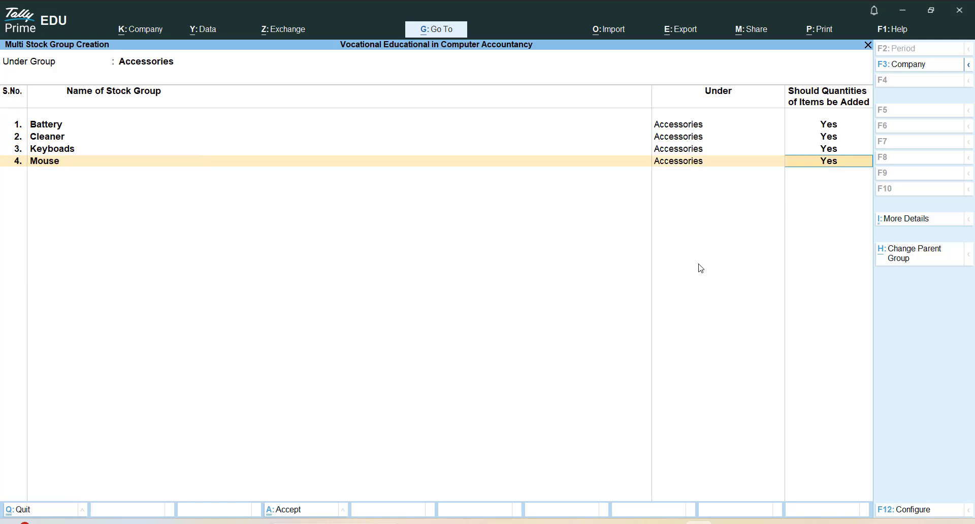
{"action": "key", "text": "Return"}
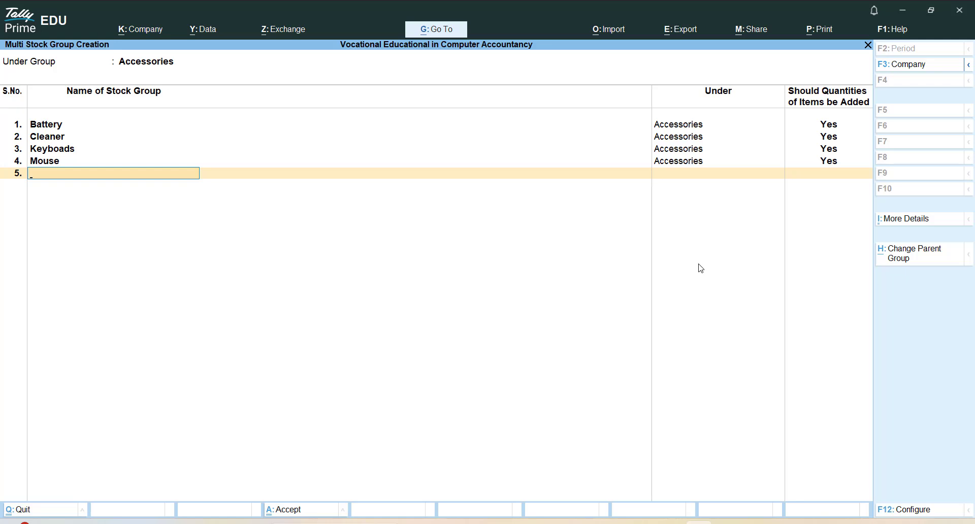
Enter Charge as the fifth Accessories stock group, accepting Yes for adding quantities of items
{"action": "type", "text": "Charge"}
{"action": "key", "text": "Return"}
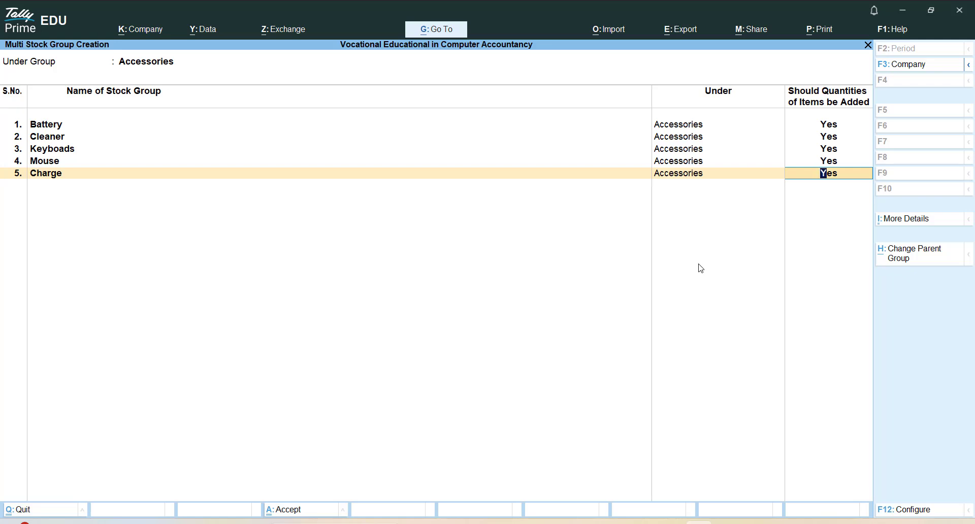
{"action": "key", "text": "Return"}
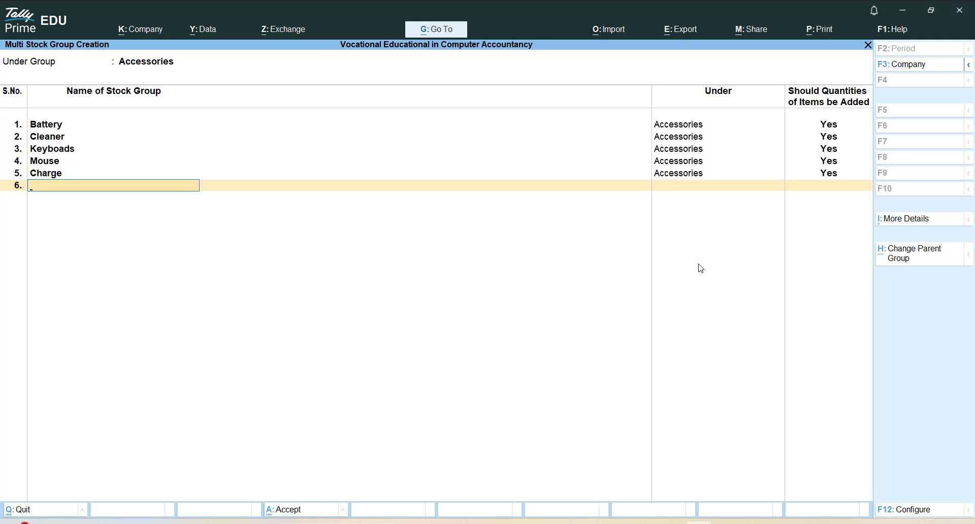
Enter Screen as the sixth Accessories stock group, keeping Yes for adding quantities of items
{"action": "type", "text": "Screen"}
{"action": "key", "text": "Return"}
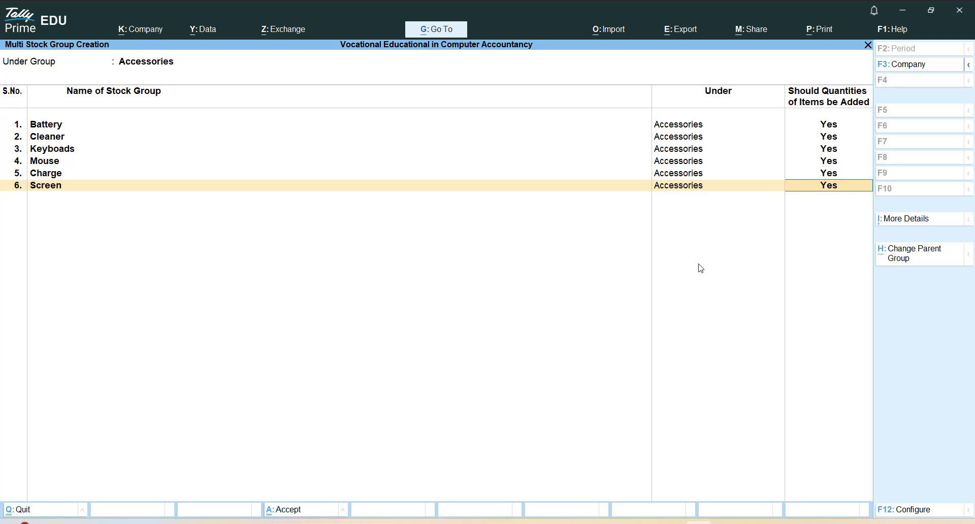
{"action": "key", "text": "a"}
{"action": "key", "text": "a"}
{"action": "key", "text": "a"}
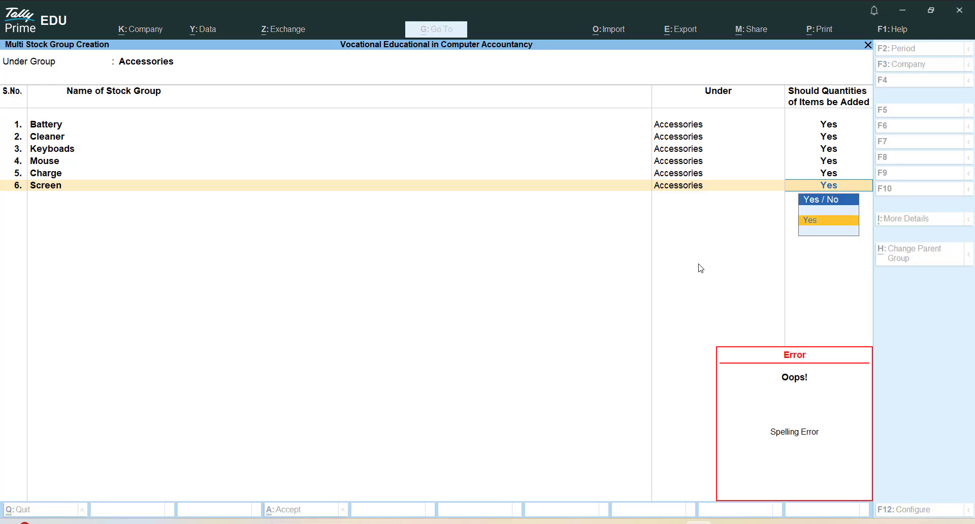
{"action": "key", "text": "Return"}
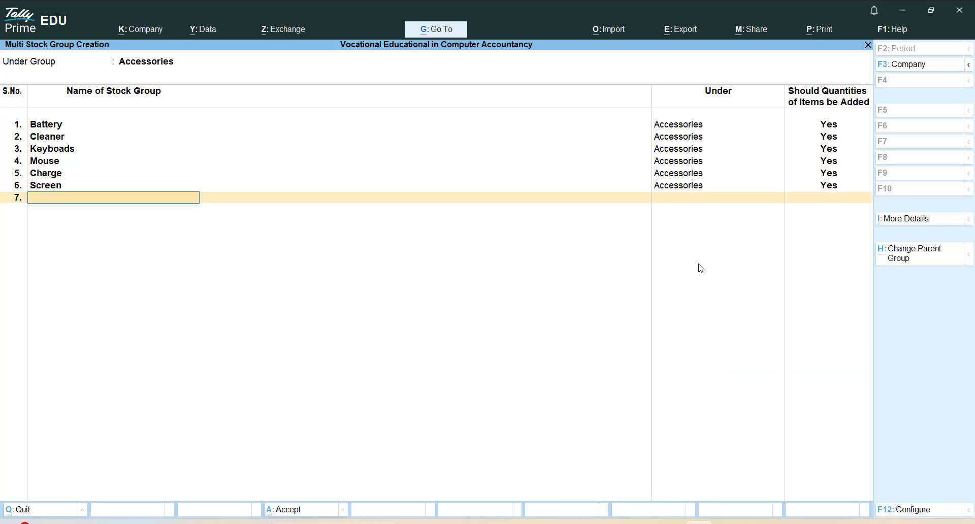
Enter Wireless Mice as the seventh Accessories stock group, accepting Yes for adding quantities of items
{"action": "type", "text": "Wireless Mice"}
{"action": "key", "text": "Return"}
{"action": "key", "text": "Return"}
{"action": "key", "text": "Return"}
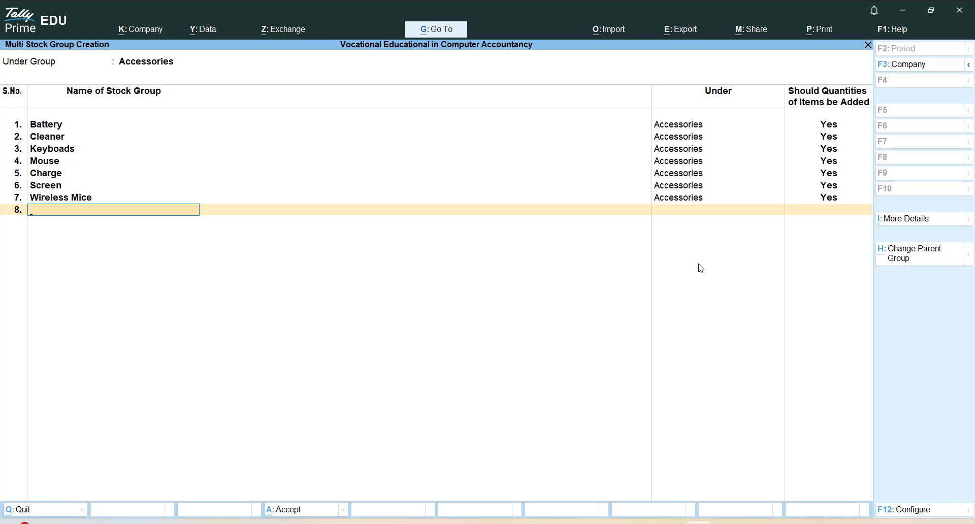
Enter USB as the eighth Accessories stock group with quantities of items added, and save all the Accessories groups
{"action": "type", "text": "USB"}
{"action": "key", "text": "Return"}
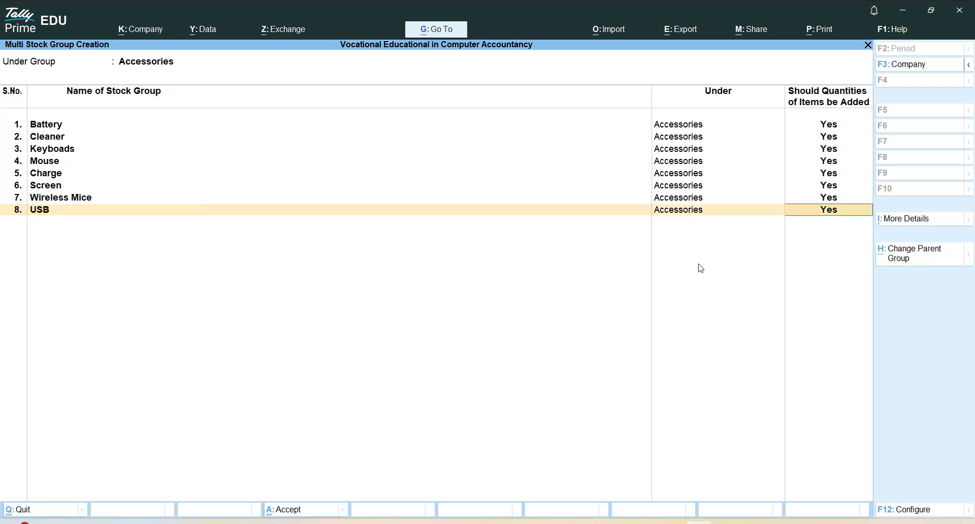
{"action": "key", "text": "Return"}
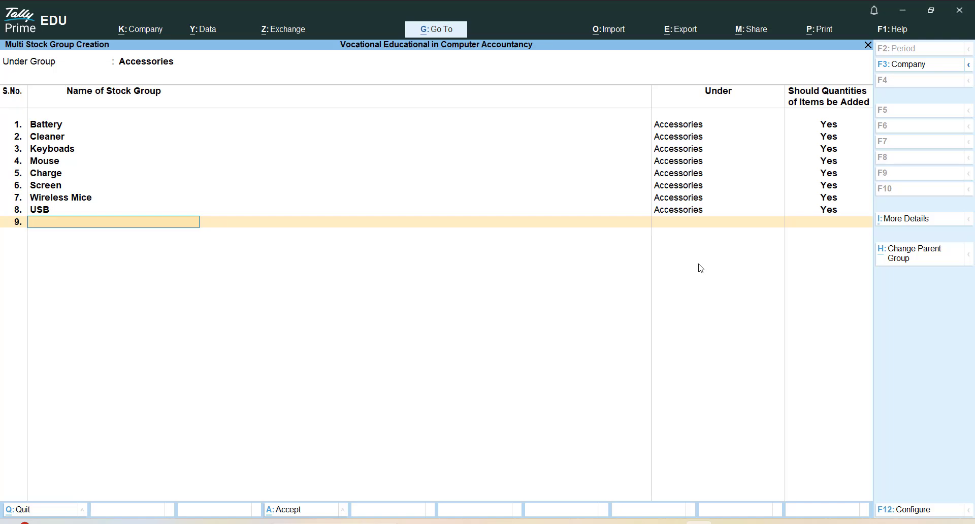
{"action": "key", "text": "ctrl+a"}
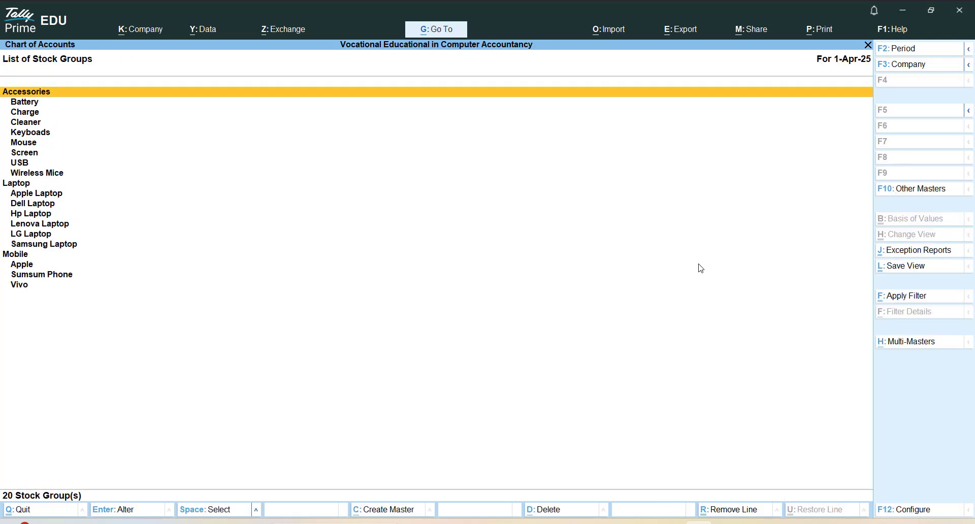
Review the full hierarchy of saved stock groups, leaving and reopening the Stock Groups list from the Chart of Accounts
{"action": "key", "text": "Down"}
{"action": "key", "text": "ctrl"}
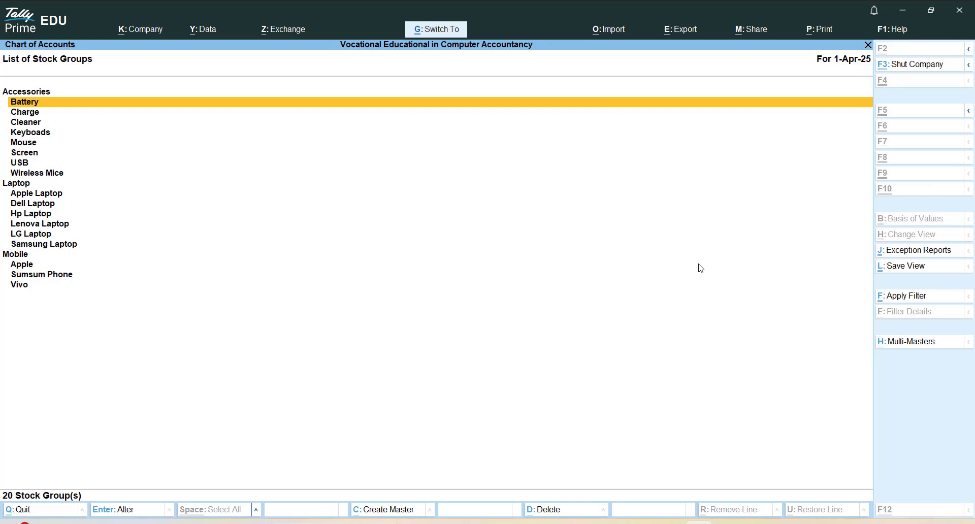
{"action": "mouse_move", "coordinate": [1, 80]}
{"action": "left_mouse_down"}
{"action": "mouse_move", "coordinate": [79, 227]}
{"action": "mouse_move", "coordinate": [205, 319]}
{"action": "left_mouse_up"}
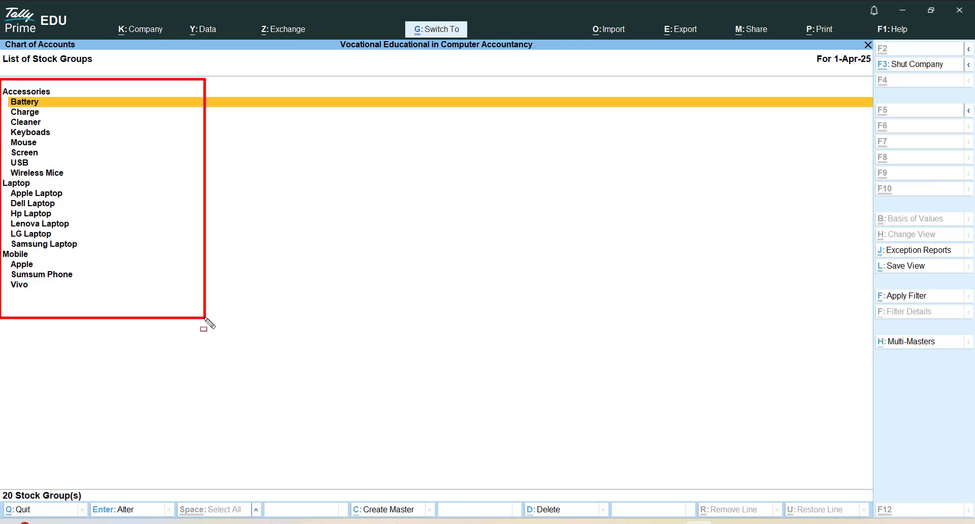
{"action": "key", "text": "Escape"}
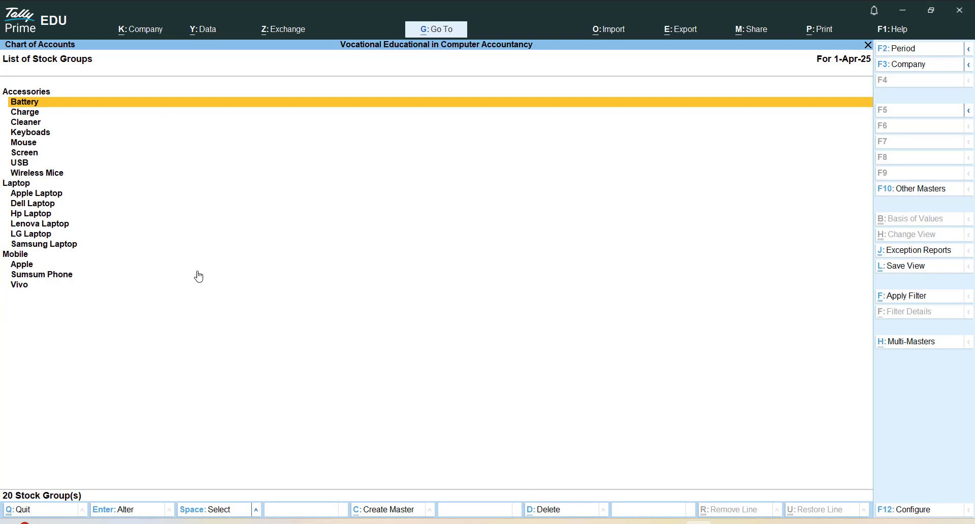
{"action": "key", "text": "Escape"}
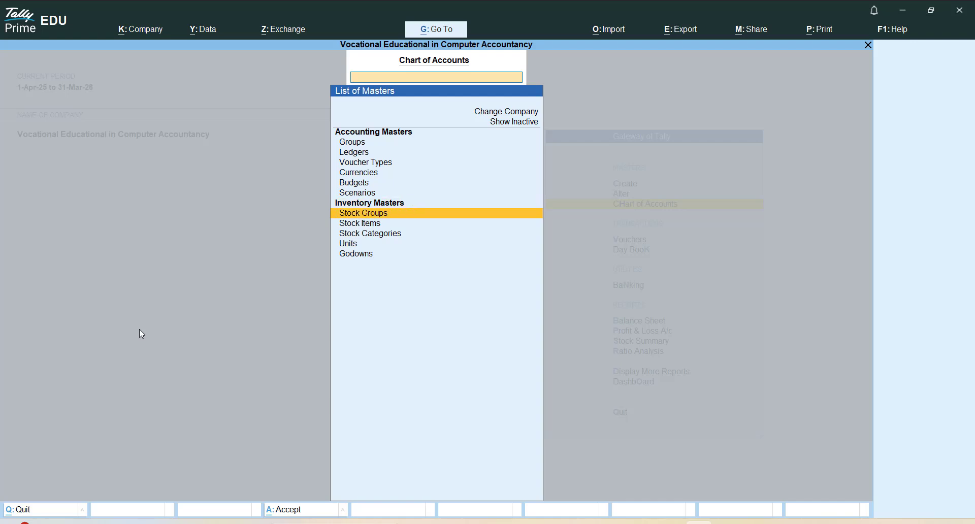
{"action": "key", "text": "Return"}
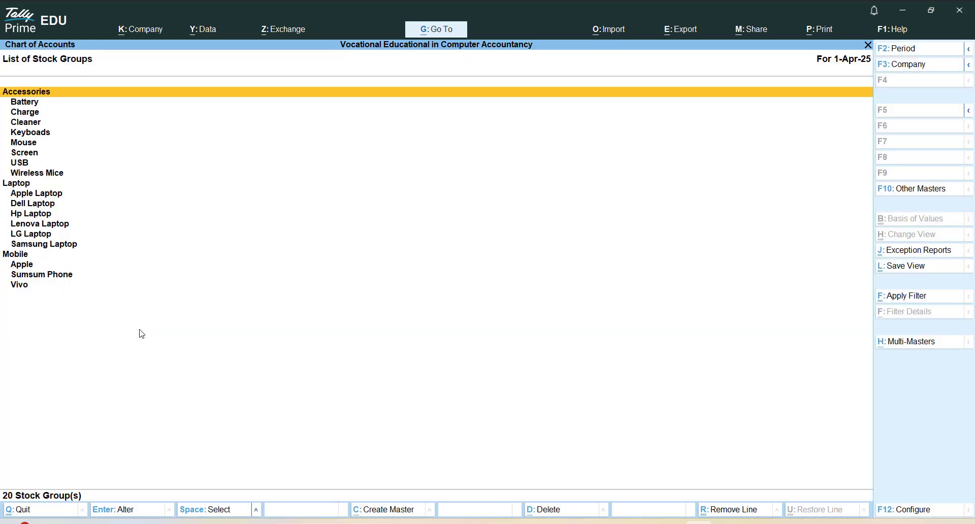
{"action": "key", "text": "ctrl"}
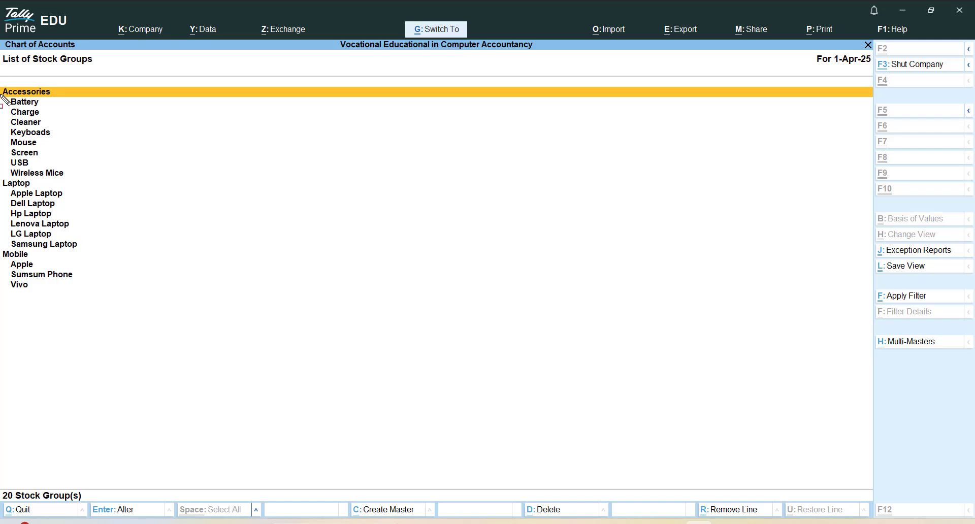
{"action": "left_click_drag", "start_coordinate": [2, 82], "coordinate": [56, 98]}
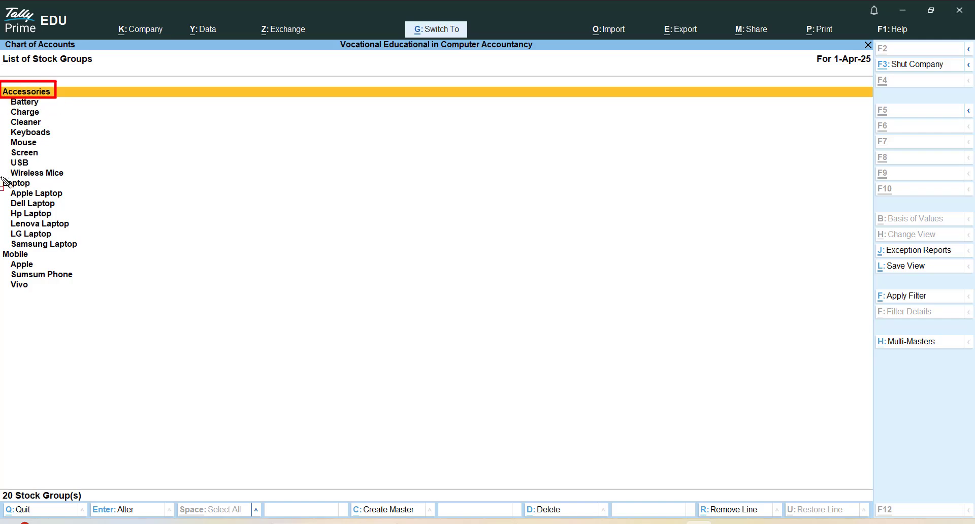
{"action": "left_click_drag", "start_coordinate": [2, 177], "coordinate": [42, 191]}
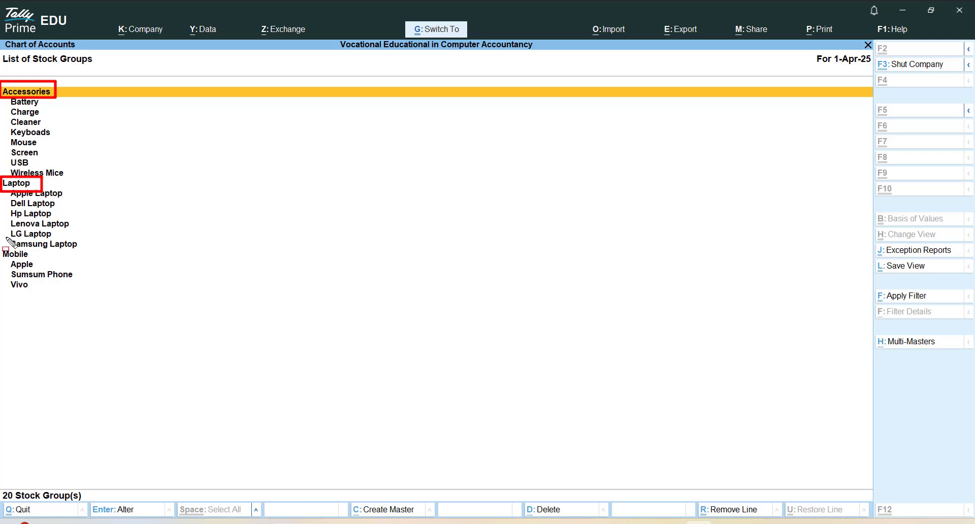
{"action": "left_click_drag", "start_coordinate": [0, 246], "coordinate": [36, 263]}
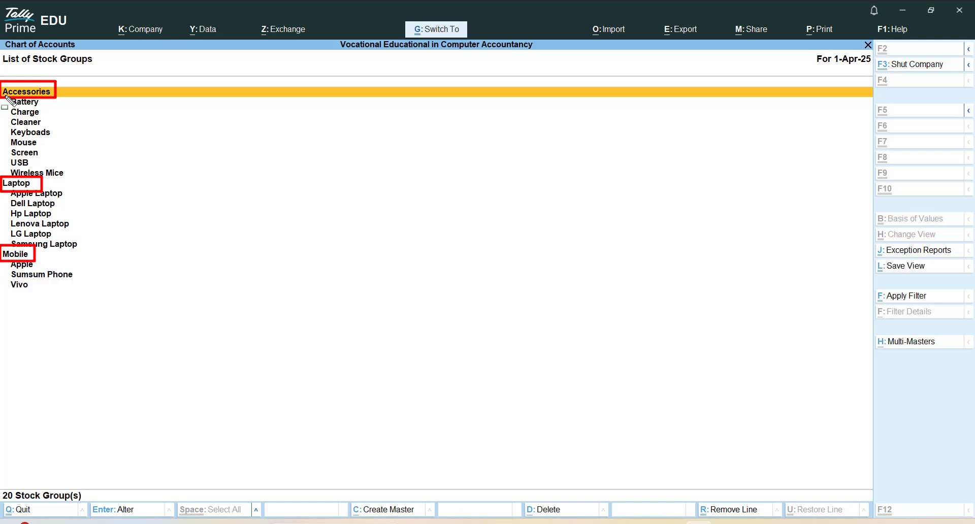
{"action": "mouse_move", "coordinate": [5, 95]}
{"action": "left_mouse_down"}
{"action": "mouse_move", "coordinate": [36, 161]}
{"action": "mouse_move", "coordinate": [77, 178]}
{"action": "left_mouse_up"}
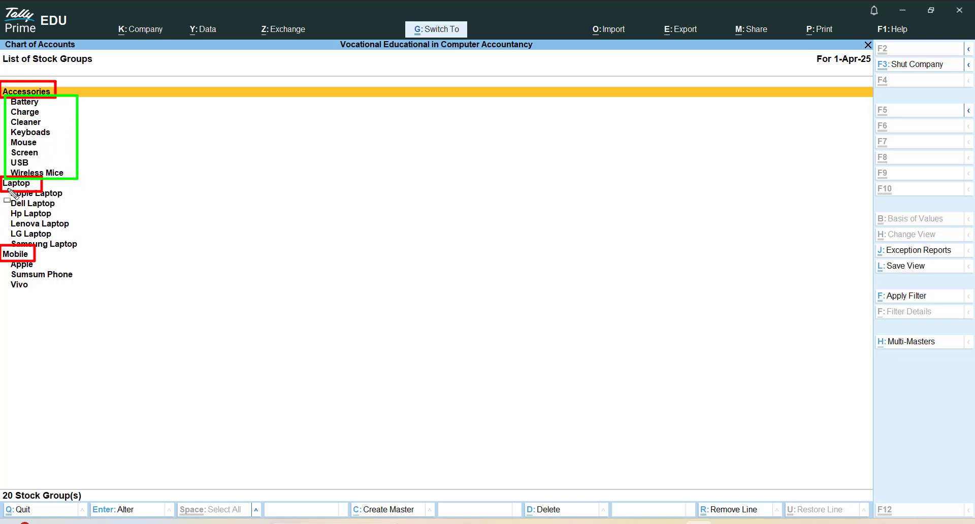
{"action": "mouse_move", "coordinate": [7, 188]}
{"action": "left_mouse_down"}
{"action": "mouse_move", "coordinate": [103, 259]}
{"action": "mouse_move", "coordinate": [100, 250]}
{"action": "left_mouse_up"}
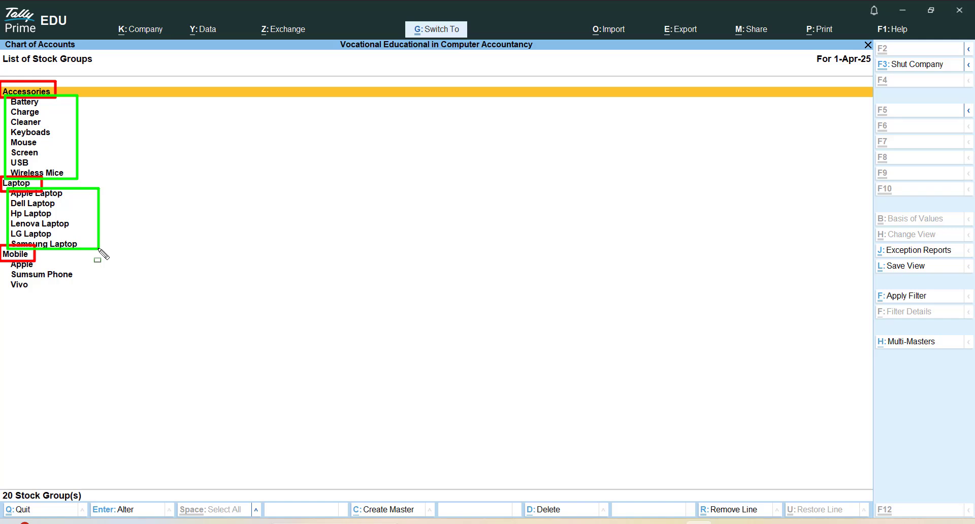
{"action": "mouse_move", "coordinate": [6, 262]}
{"action": "left_mouse_down"}
{"action": "mouse_move", "coordinate": [67, 304]}
{"action": "mouse_move", "coordinate": [81, 298]}
{"action": "left_mouse_up"}
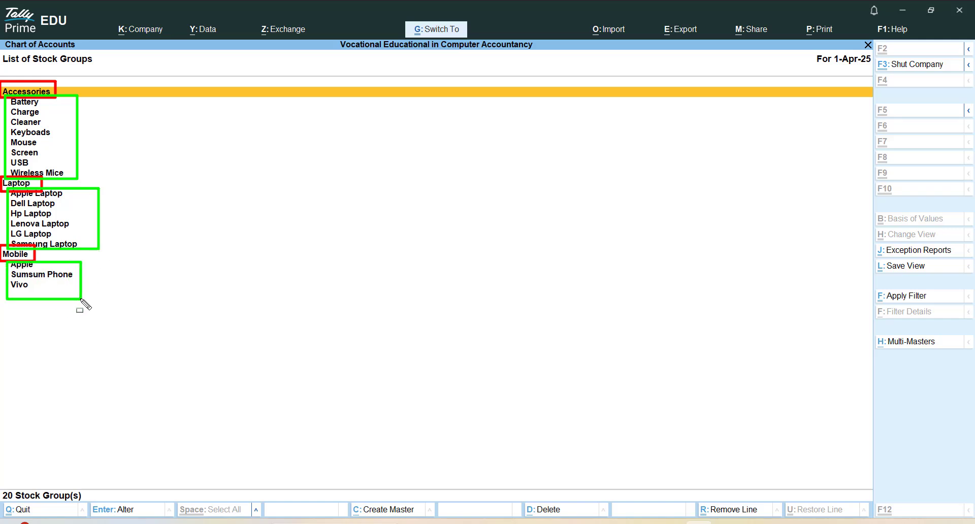
{"action": "key", "text": "e"}
Rename the Sumsum Phone stock group under Mobile to Sumsung Phone and save the alteration
{"action": "key", "text": "Down"}
{"action": "key", "text": "Down"}
{"action": "key", "text": "Down"}
{"action": "key", "text": "Down"}
{"action": "key", "text": "Down"}
{"action": "key", "text": "Down"}
{"action": "key", "text": "Down"}
{"action": "key", "text": "Down"}
{"action": "key", "text": "Down"}
{"action": "key", "text": "Down"}
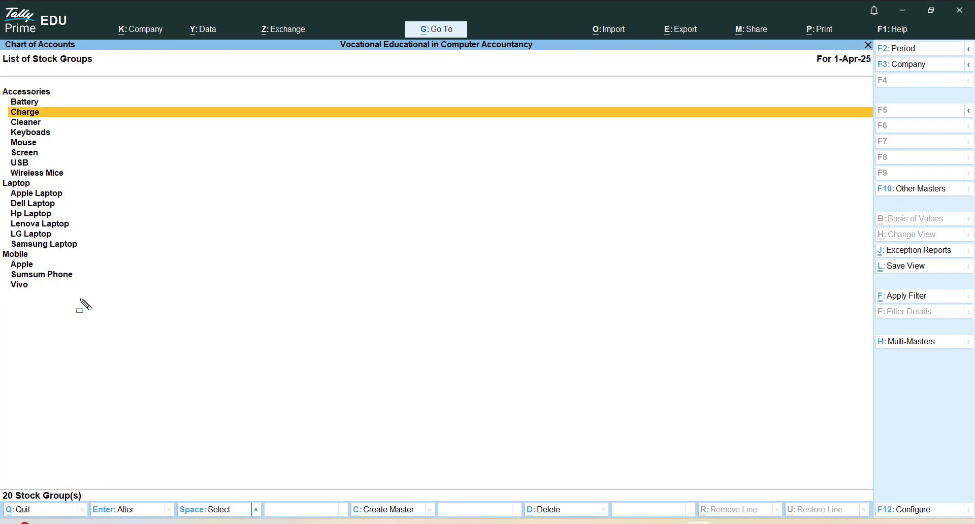
{"action": "key", "text": "Down"}
{"action": "key", "text": "Down"}
{"action": "key", "text": "Down"}
{"action": "key", "text": "Down"}
{"action": "key", "text": "Down"}
{"action": "key", "text": "Down"}
{"action": "key", "text": "Down"}
{"action": "key", "text": "Down"}
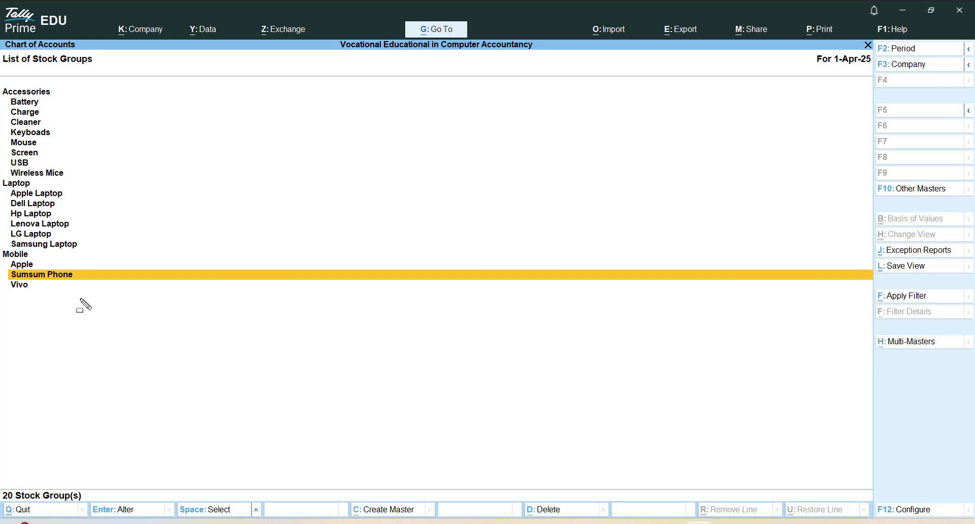
{"action": "key", "text": "Return"}
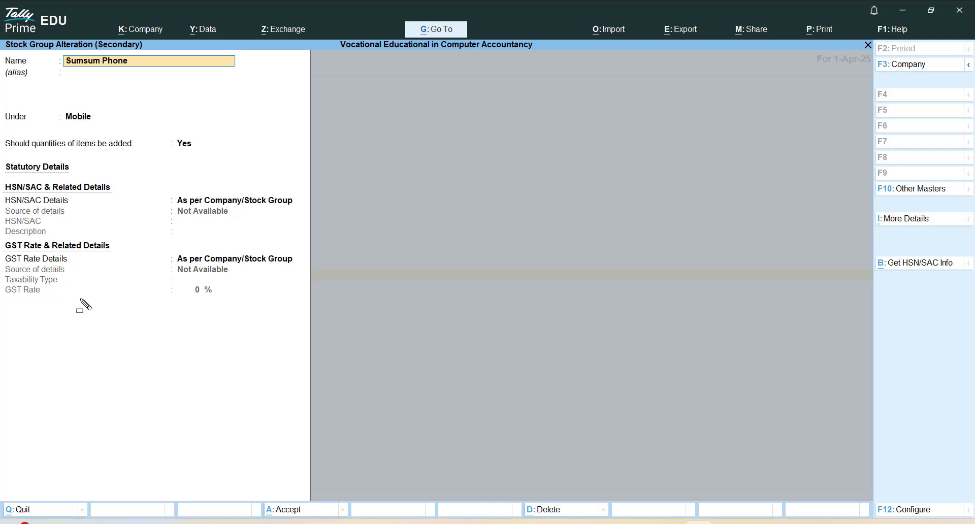
{"action": "key", "text": "ctrl+Right"}
{"action": "key", "text": "BackSpace"}
{"action": "key", "text": "BackSpace"}
{"action": "type", "text": "ng"}
{"action": "key", "text": "ctrl"}
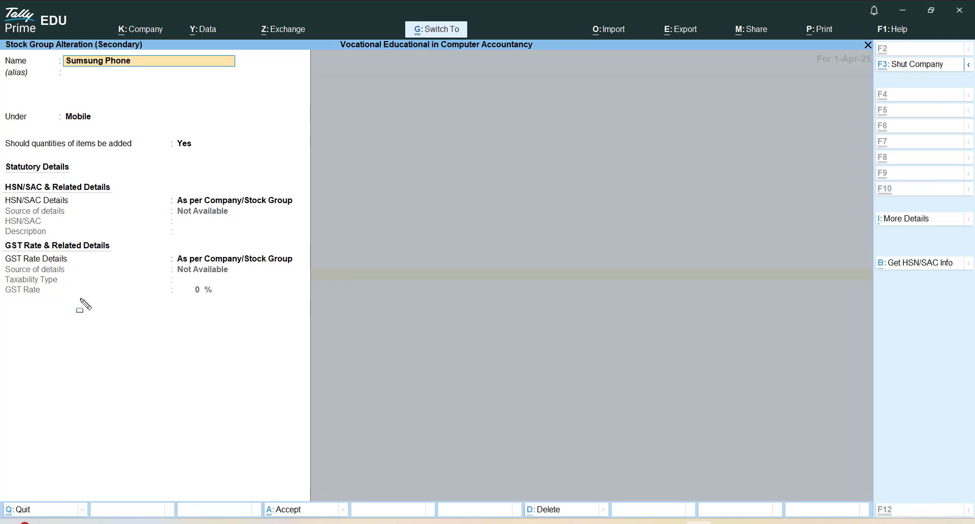
{"action": "key", "text": "ctrl+a"}
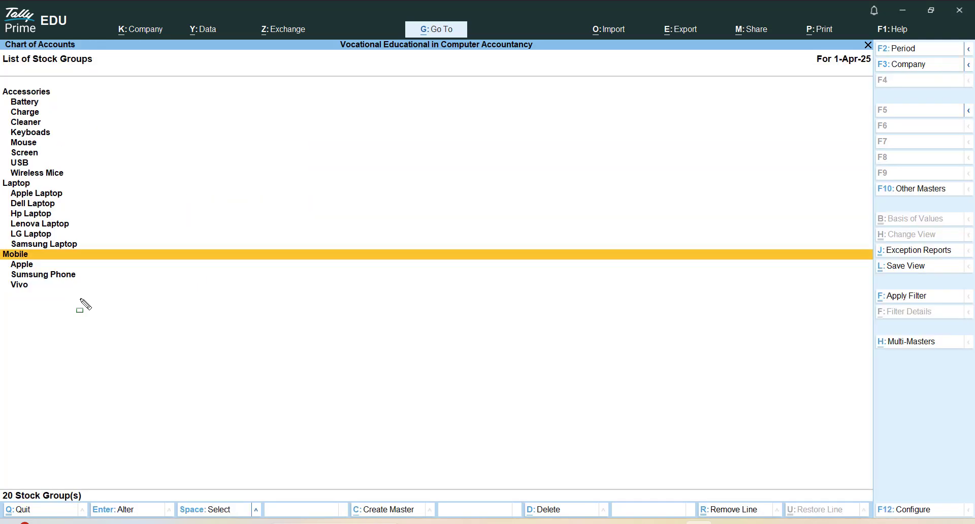
Delete the Screen stock group from under Accessories, confirming the deletion
{"action": "key", "text": "Down"}
{"action": "key", "text": "Down"}
{"action": "key", "text": "Up"}
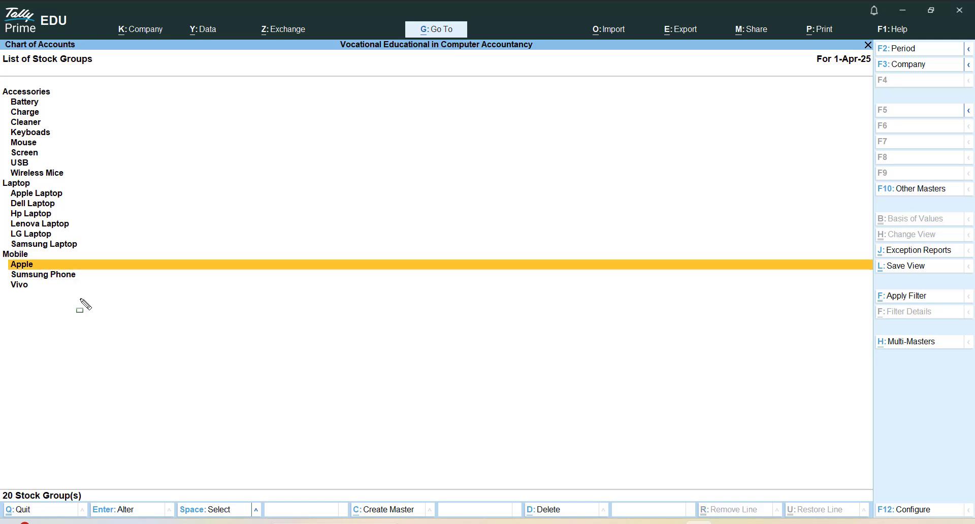
{"action": "key", "text": "Up"}
{"action": "key", "text": "Down"}
{"action": "key", "text": "Down"}
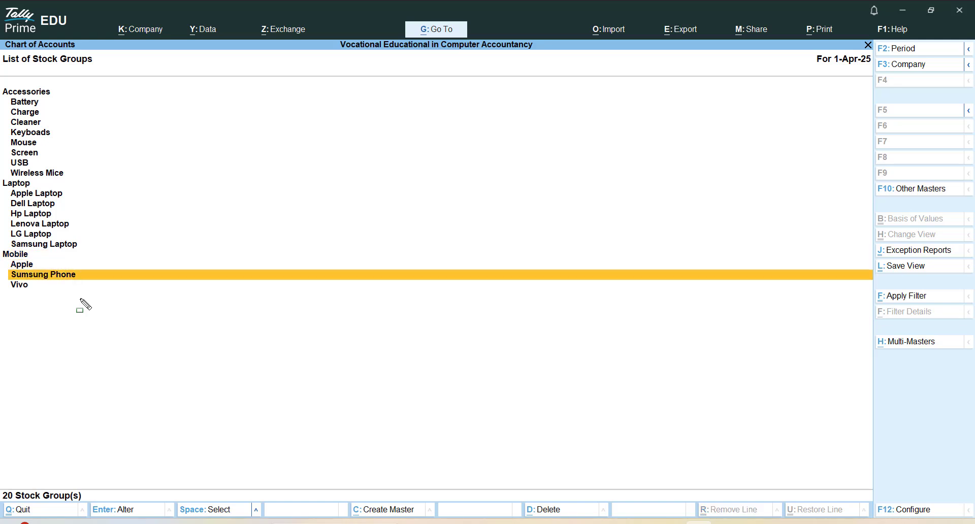
{"action": "key", "text": "Up"}
{"action": "key", "text": "Up"}
{"action": "key", "text": "Up"}
{"action": "key", "text": "Up"}
{"action": "key", "text": "Up"}
{"action": "key", "text": "Up"}
{"action": "key", "text": "Up"}
{"action": "key", "text": "Up"}
{"action": "key", "text": "Up"}
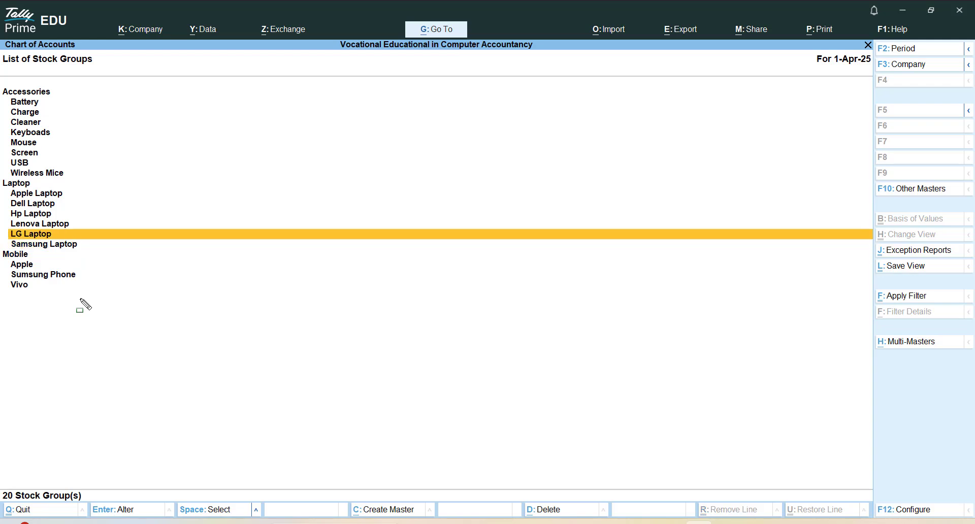
{"action": "key", "text": "Up"}
{"action": "key", "text": "Up"}
{"action": "key", "text": "Up"}
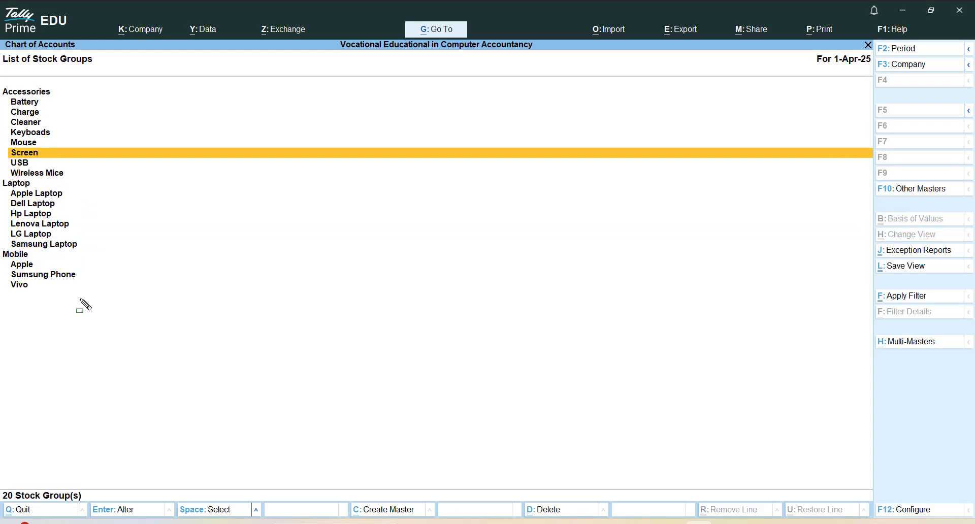
{"action": "key", "text": "Return"}
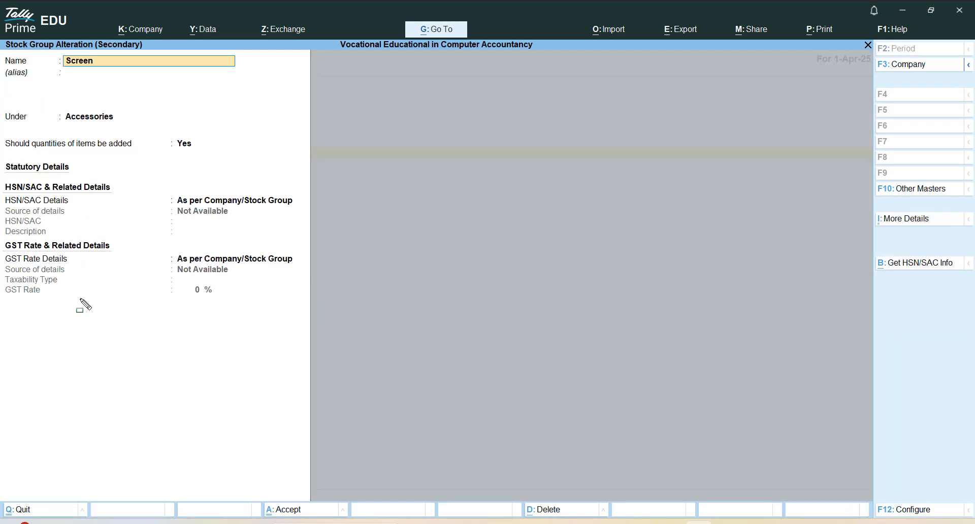
{"action": "key", "text": "alt+d"}
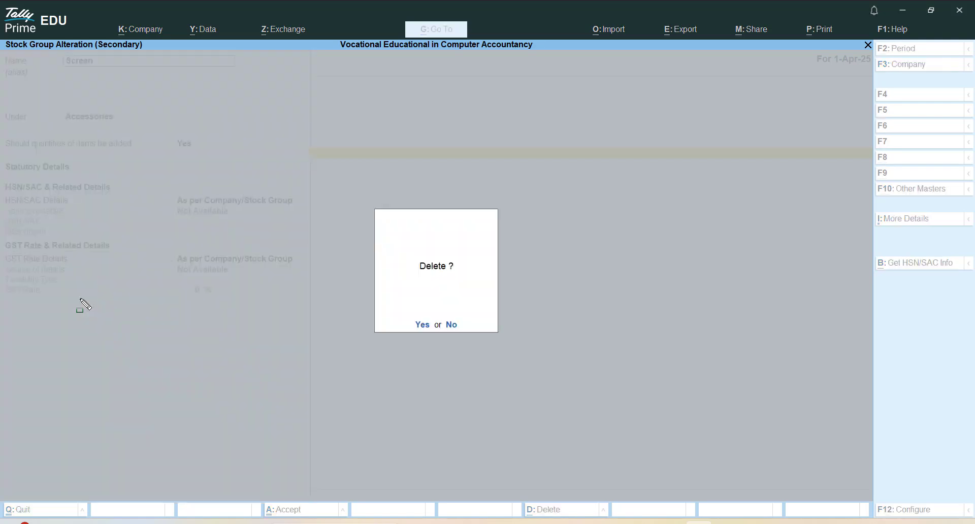
{"action": "key", "text": "y"}
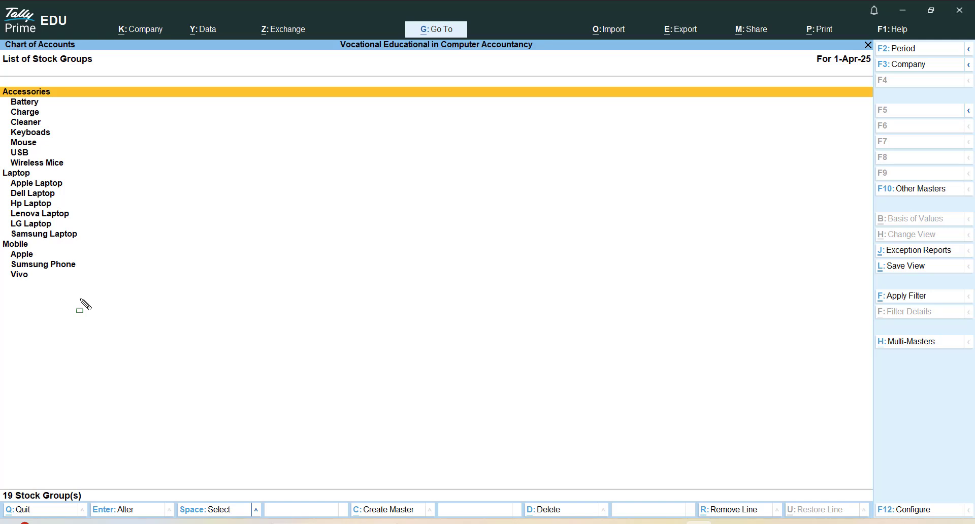
Mark Accessories with all its subgroups, plus Apple, Dell, Hp and Lenova Laptop, in the stock group list, leaving the Laptop parent unmarked
{"action": "key", "text": "space"}
{"action": "key", "text": "space"}
{"action": "key", "text": "space"}
{"action": "key", "text": "space"}
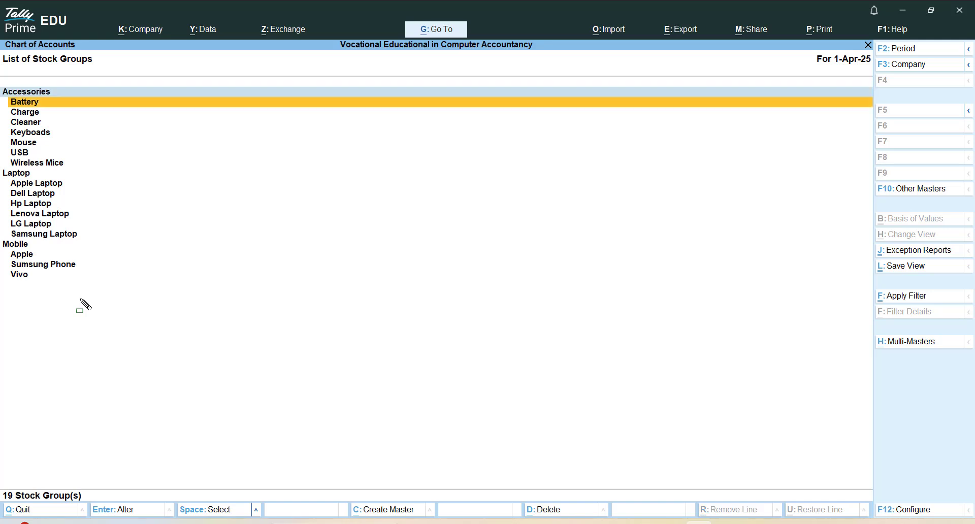
{"action": "key", "text": "space"}
{"action": "key", "text": "space"}
{"action": "key", "text": "space"}
{"action": "key", "text": "space"}
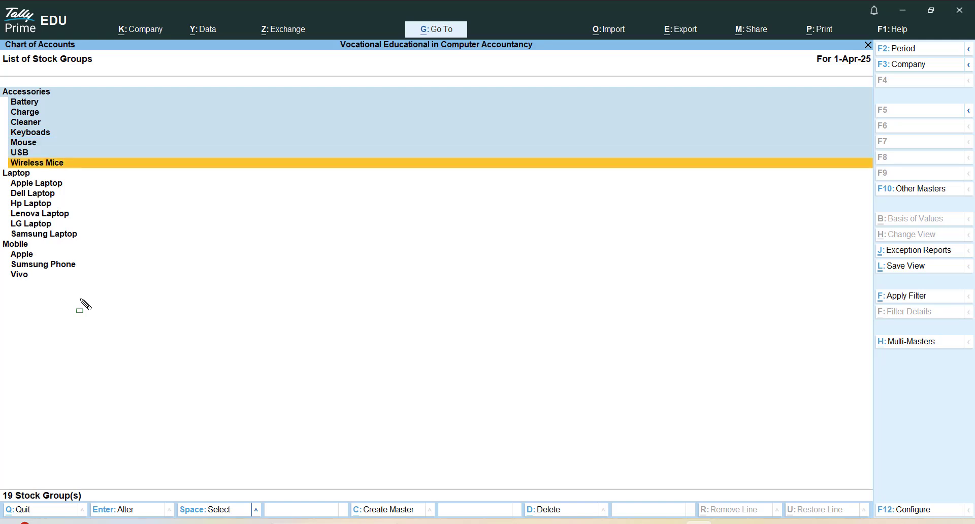
{"action": "key", "text": "space"}
{"action": "key", "text": "Down"}
{"action": "key", "text": "space"}
{"action": "key", "text": "space"}
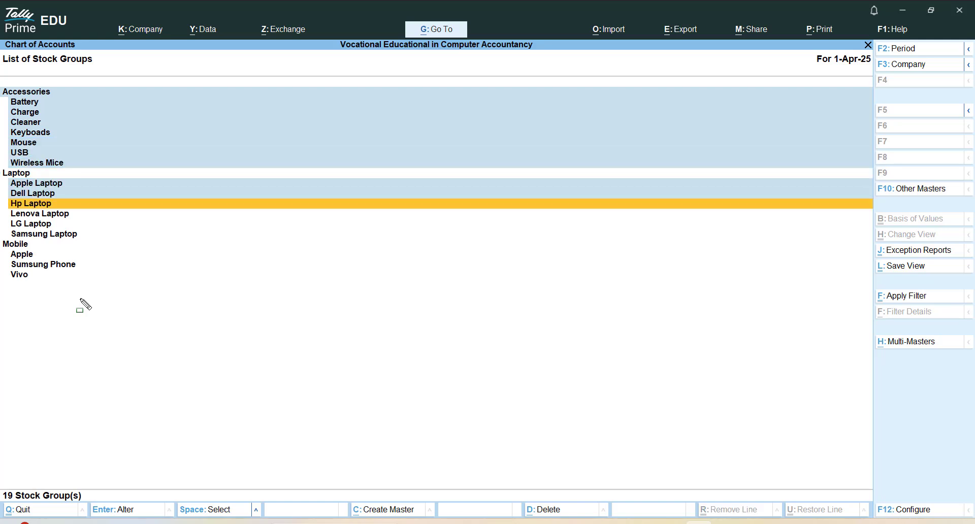
{"action": "key", "text": "space"}
{"action": "key", "text": "space"}
{"action": "key", "text": "space"}
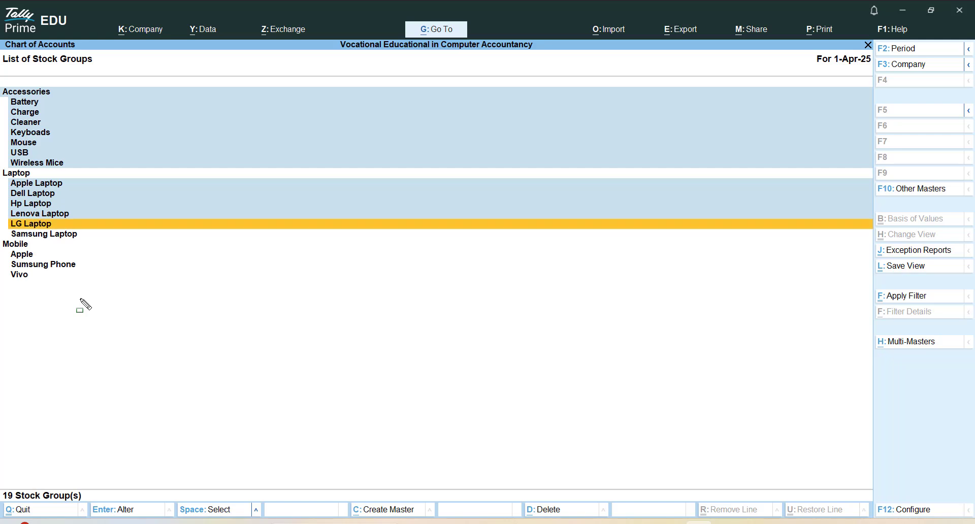